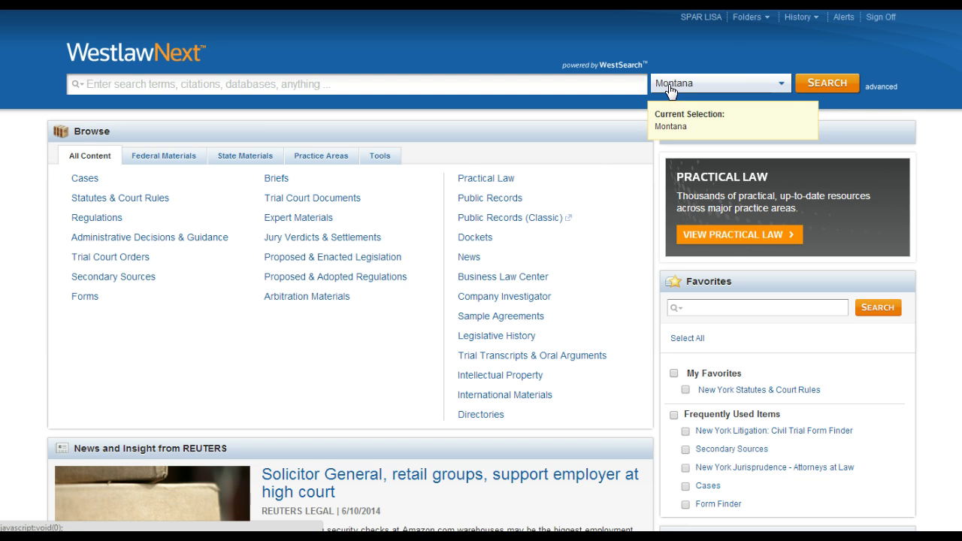
Step: Change the search jurisdiction to All States and All Federal and save the selection
left_click(780, 85)
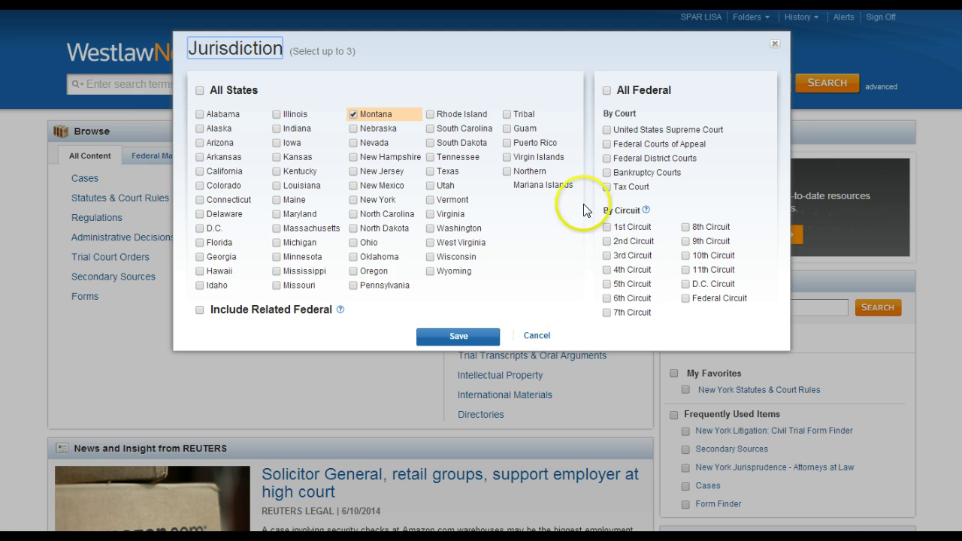
left_click(199, 91)
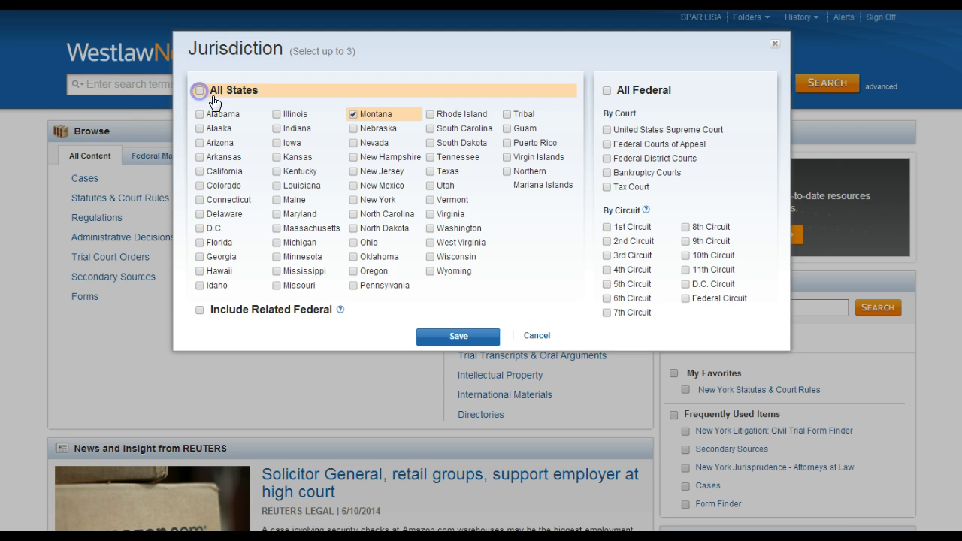
left_click(606, 90)
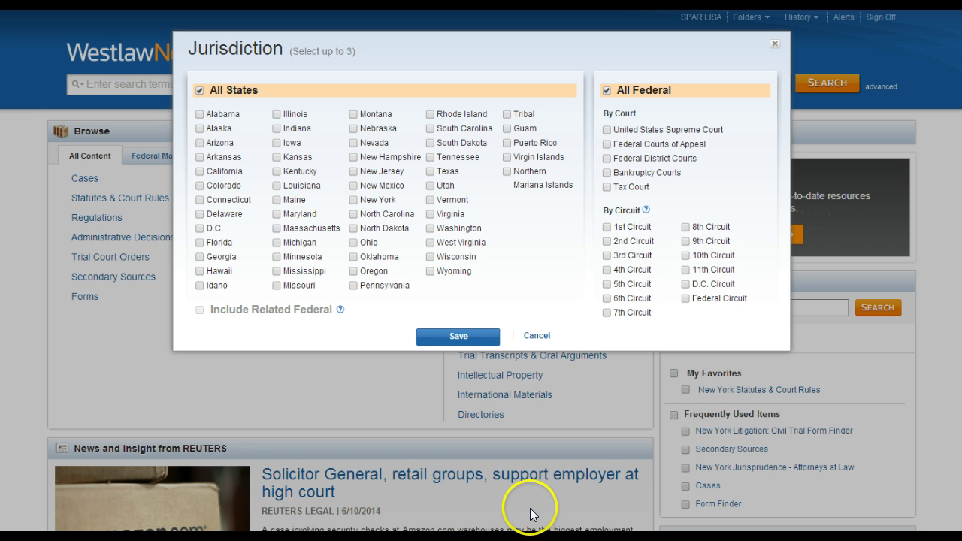
left_click(463, 340)
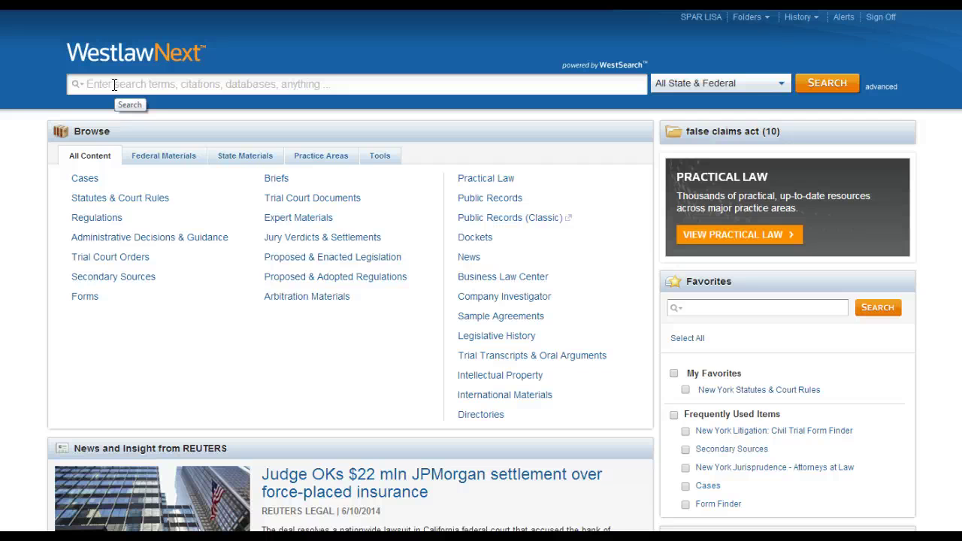
Step: Look up "new york patt" from the home page and open the suggested New York Pattern Jury Instructions - Civil publication
left_click(113, 84)
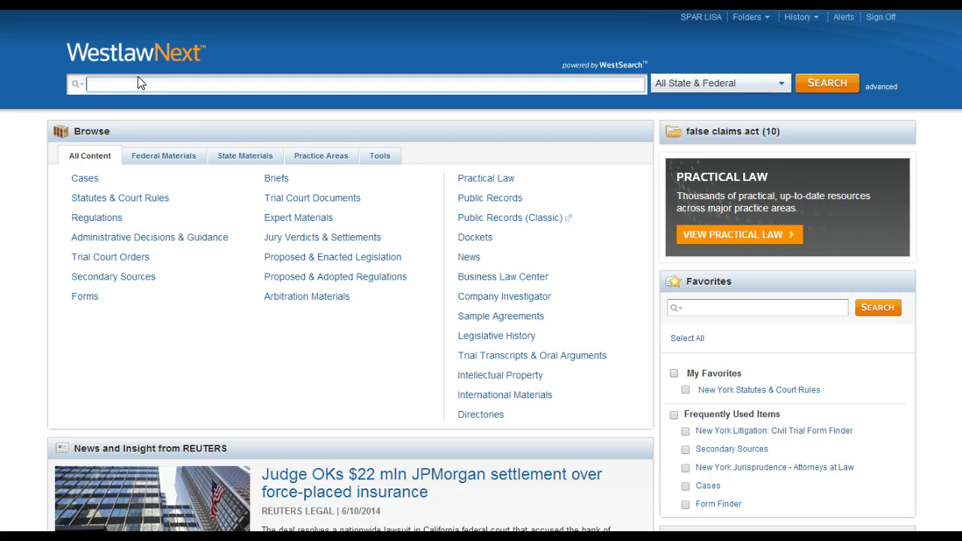
type("new ")
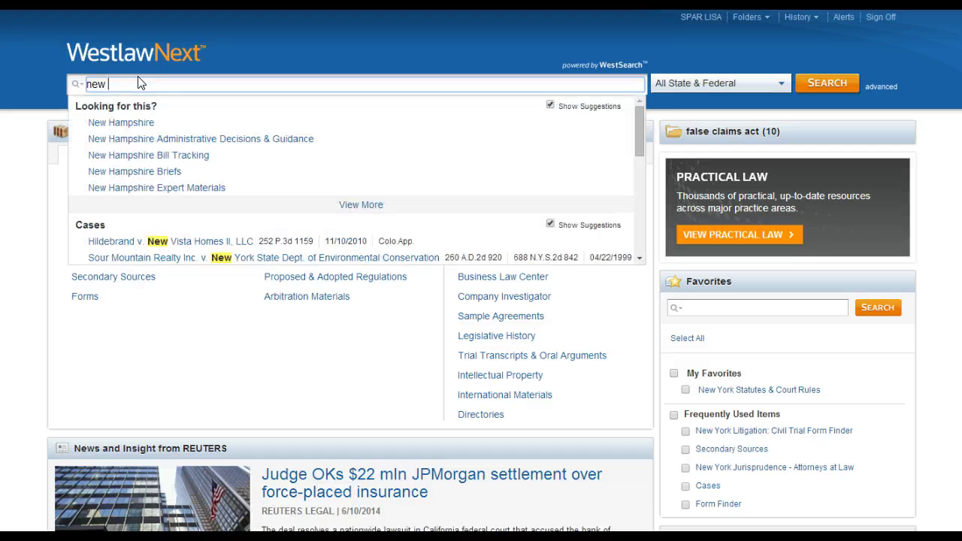
type("uy")
key("BackSpace")
key("BackSpace")
type("york ")
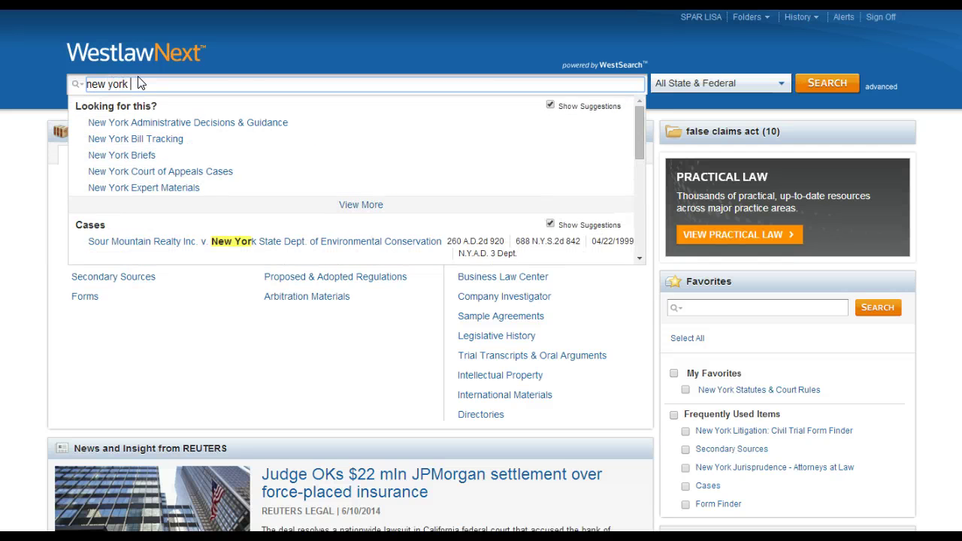
type("patt")
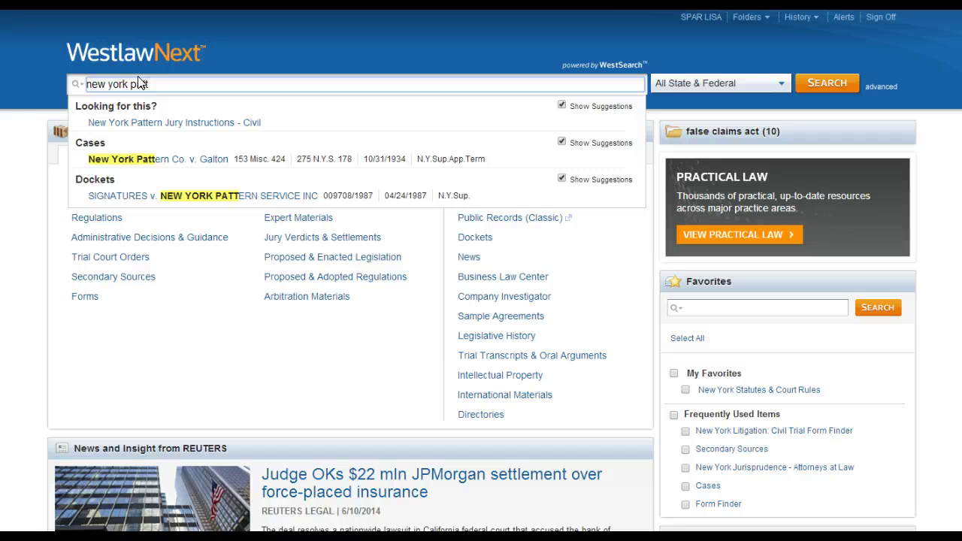
left_click(127, 124)
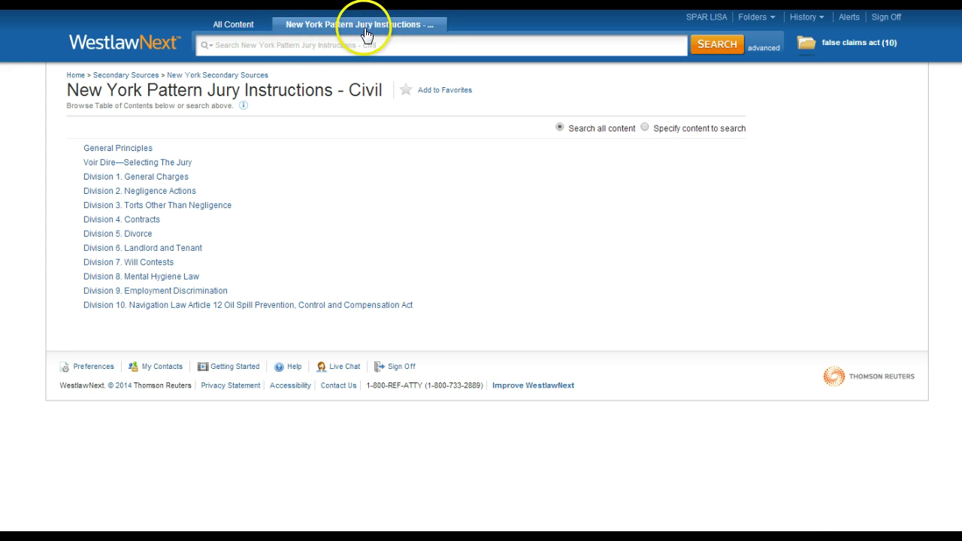
Step: View the contents of Division 1. General Charges and return to the publication's main table of contents
left_click(243, 44)
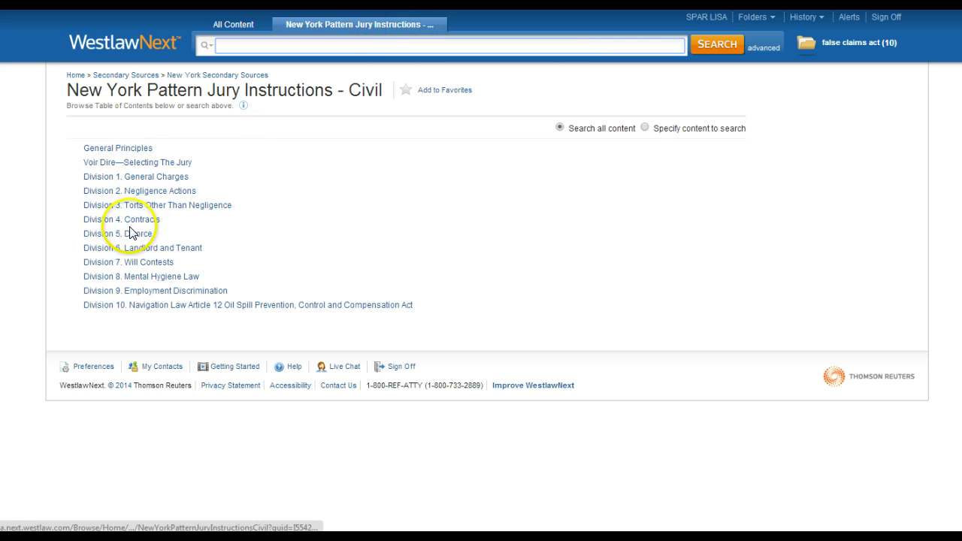
left_click(151, 177)
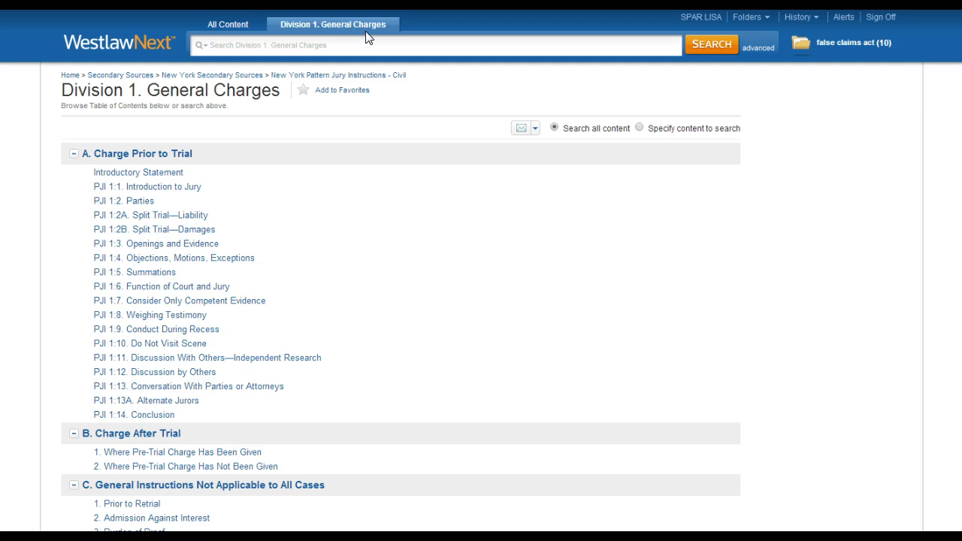
left_click(360, 78)
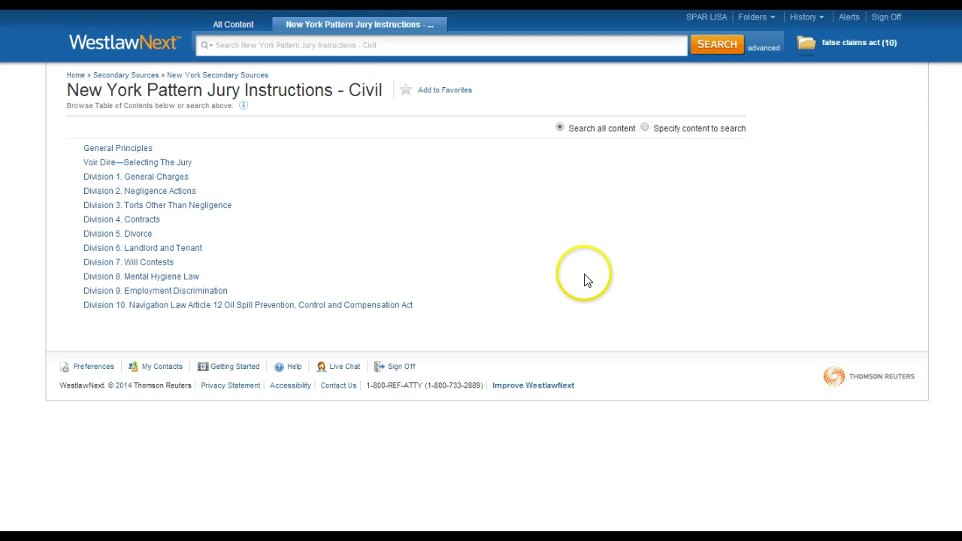
Step: Return to the home page, look up "law rev" and open the suggested Law Reviews & Journals page
left_click(111, 43)
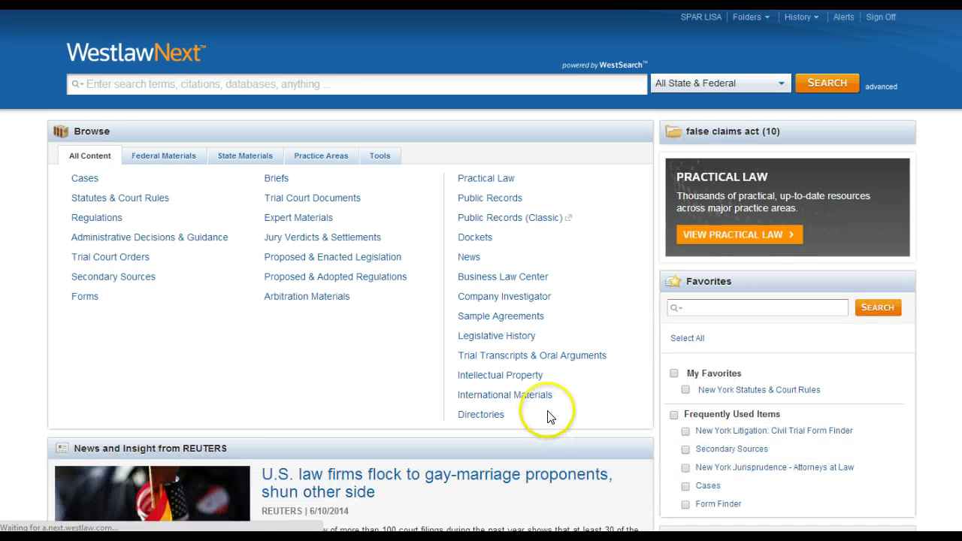
left_click(132, 83)
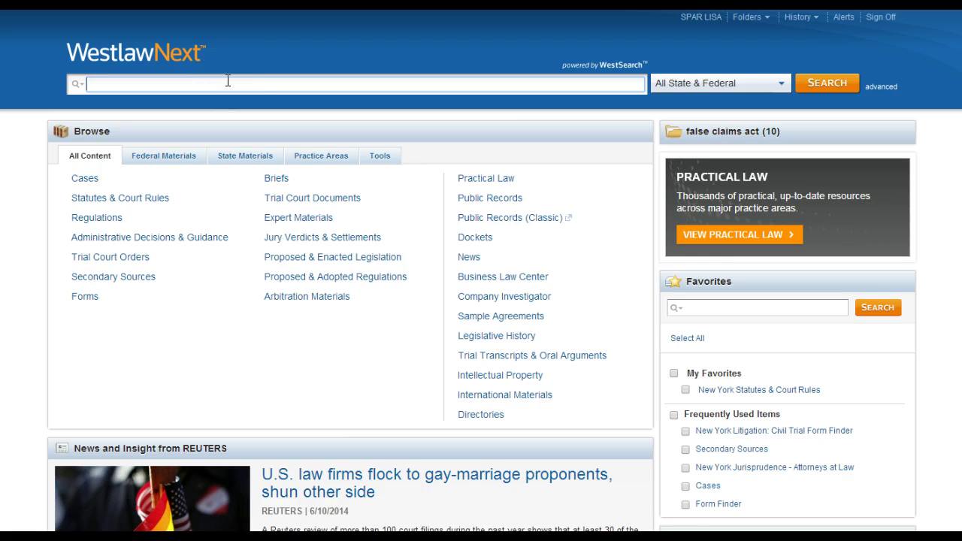
type("law rev")
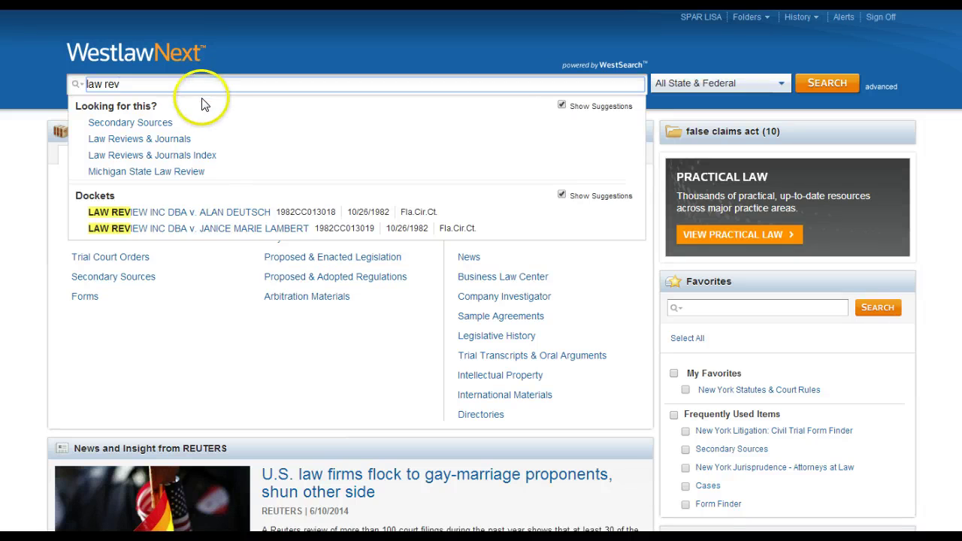
left_click(150, 143)
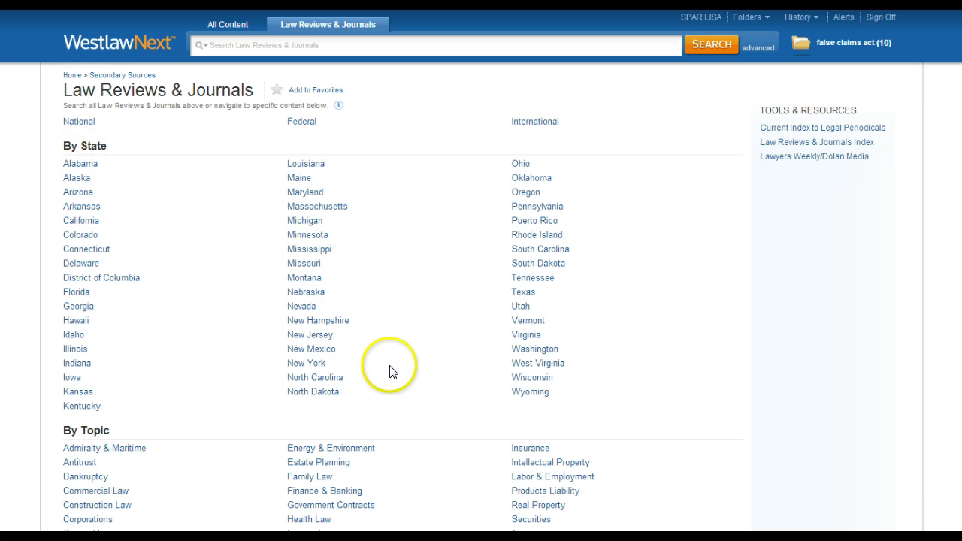
Step: Open the Tax topic of Law Reviews & Journals and add that page to My Favorites
scroll(390, 368, "down", 1)
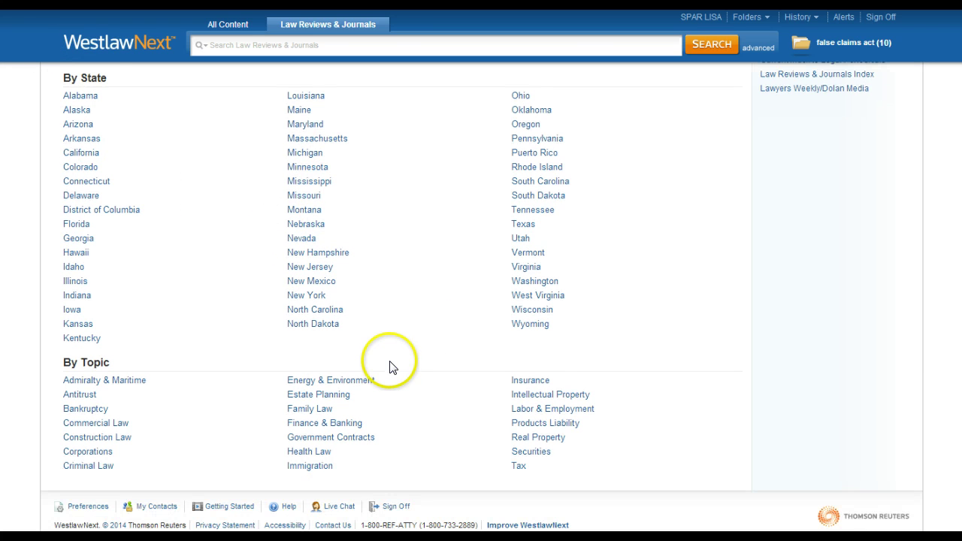
left_click(518, 467)
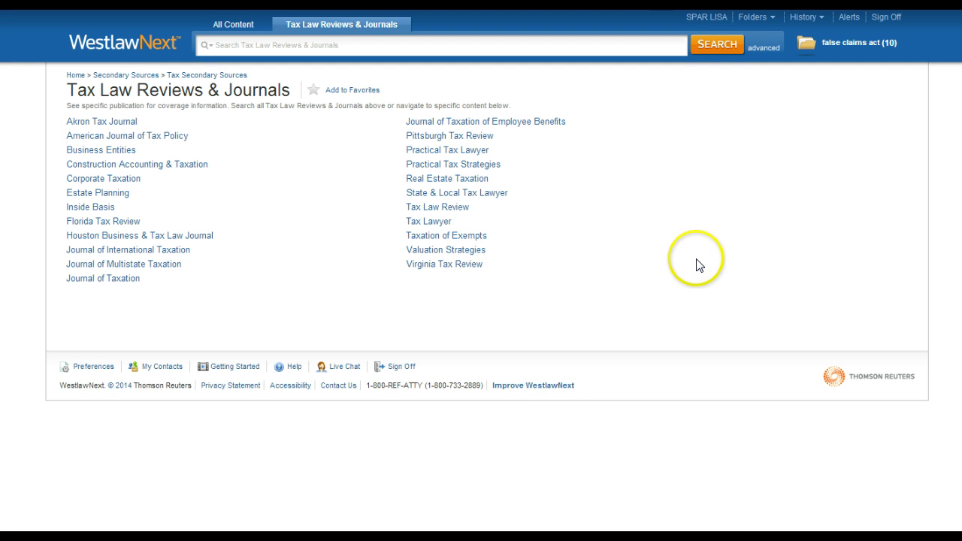
left_click(312, 91)
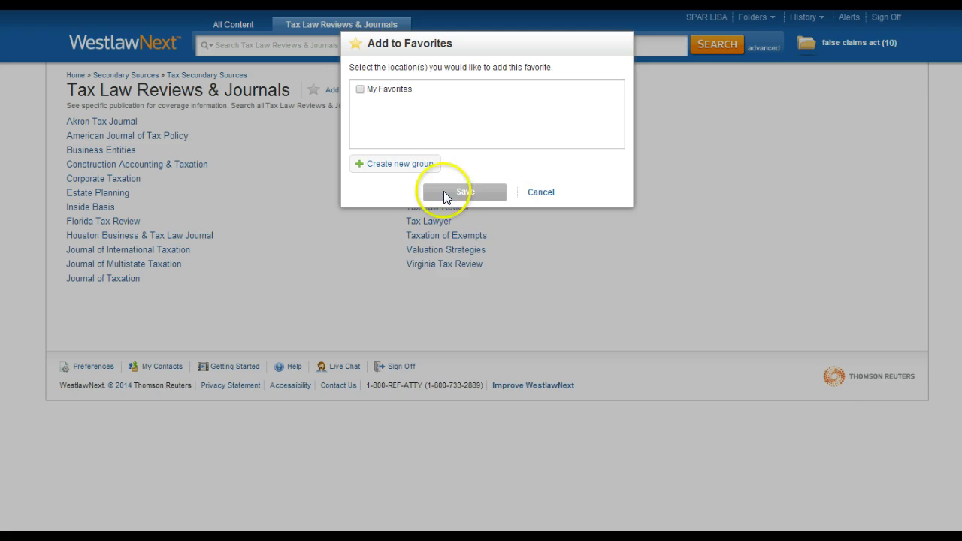
left_click(378, 90)
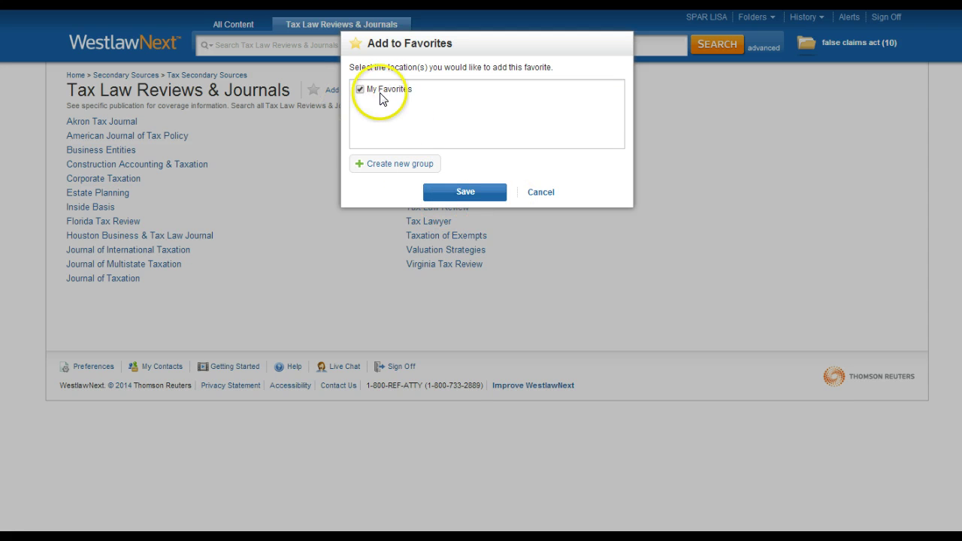
left_click(456, 194)
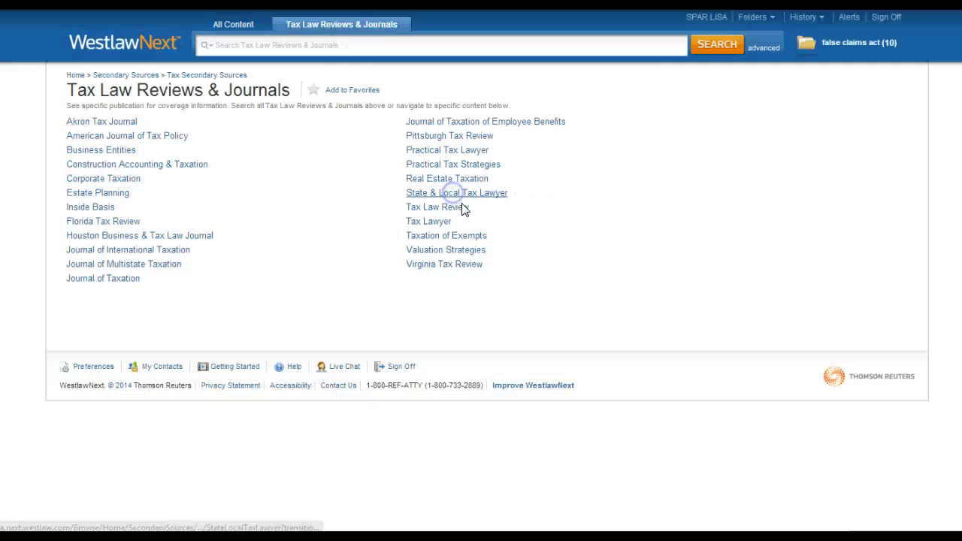
left_click(667, 348)
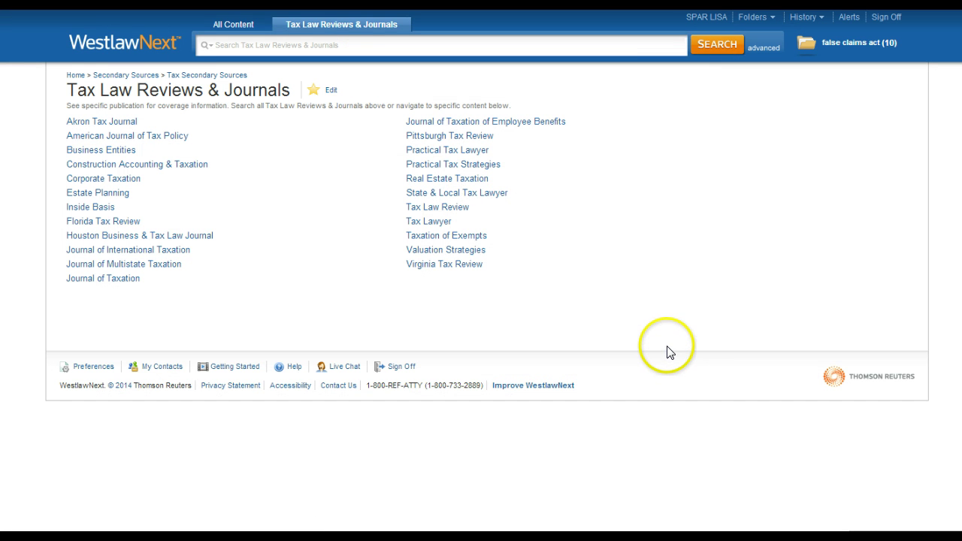
Step: Return to the home page and review the Favorites, Frequently Used Items and Custom Pages sections
left_click(127, 44)
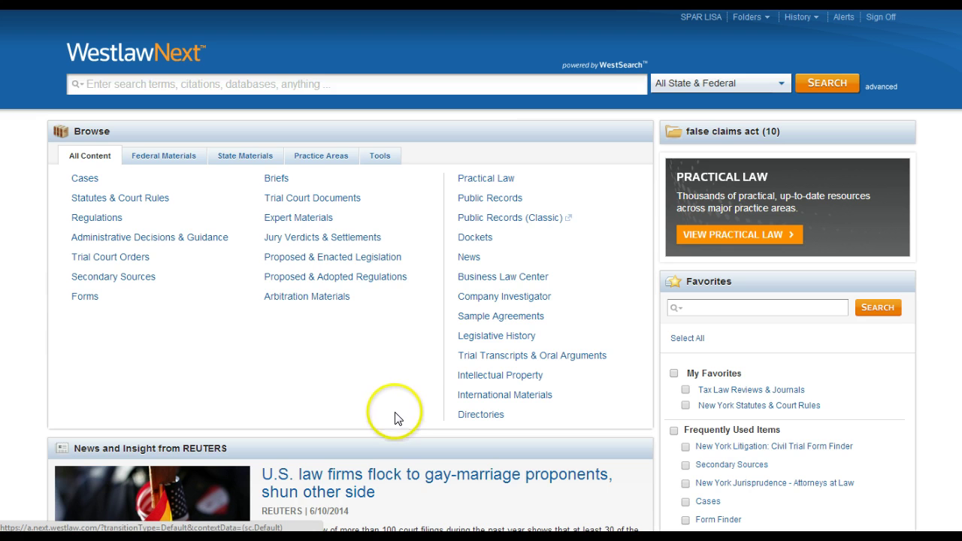
scroll(333, 393, "down", 3)
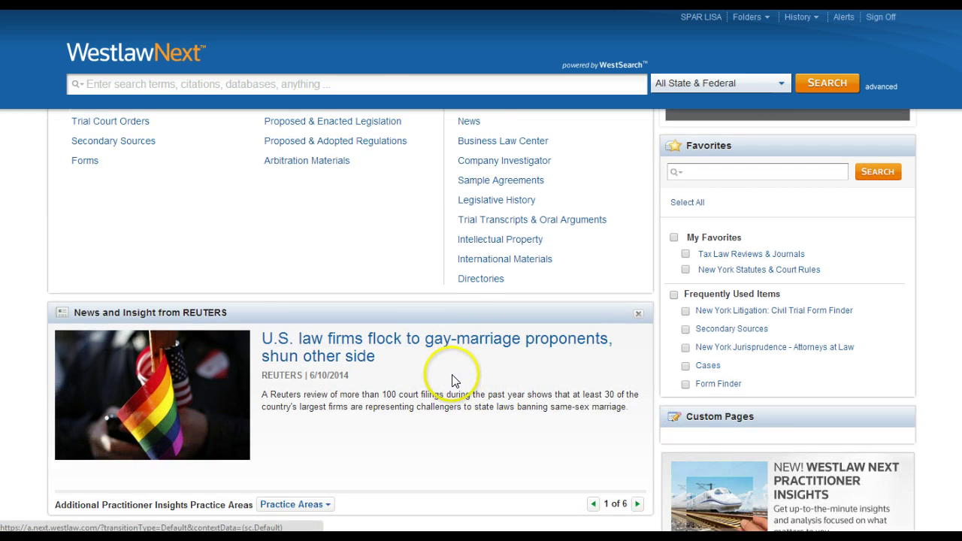
mouse_move(701, 418)
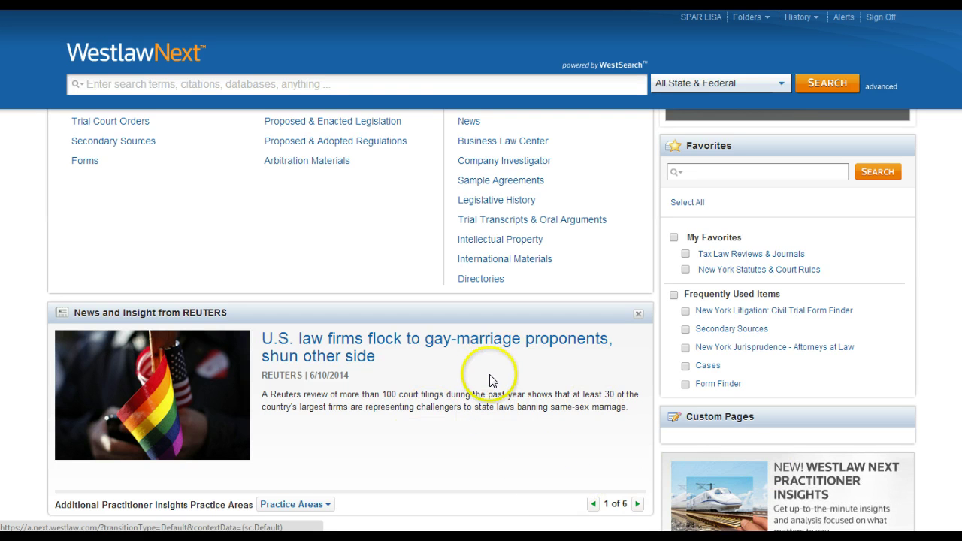
scroll(488, 376, "up", 3)
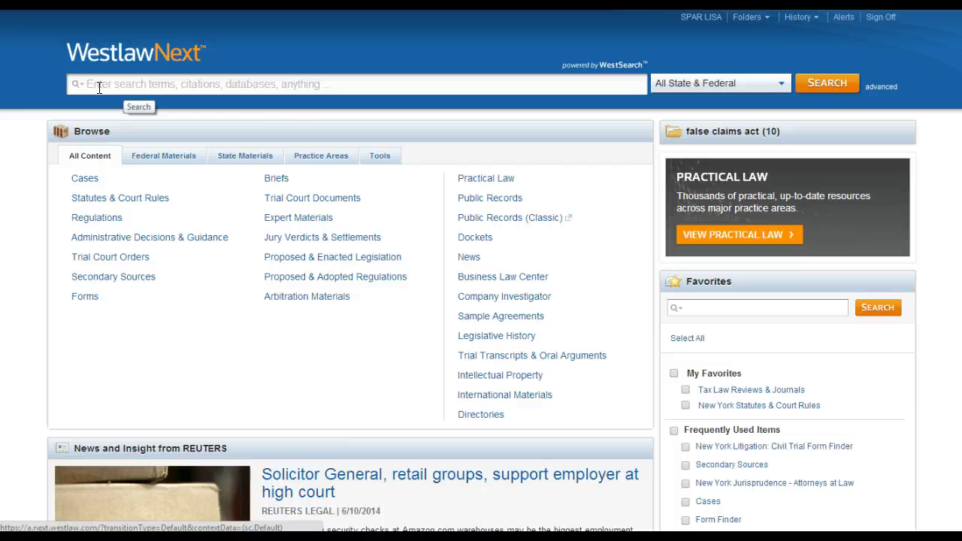
Step: Run a search for "employer facebook password" across all state and federal content
left_click(98, 85)
type("e")
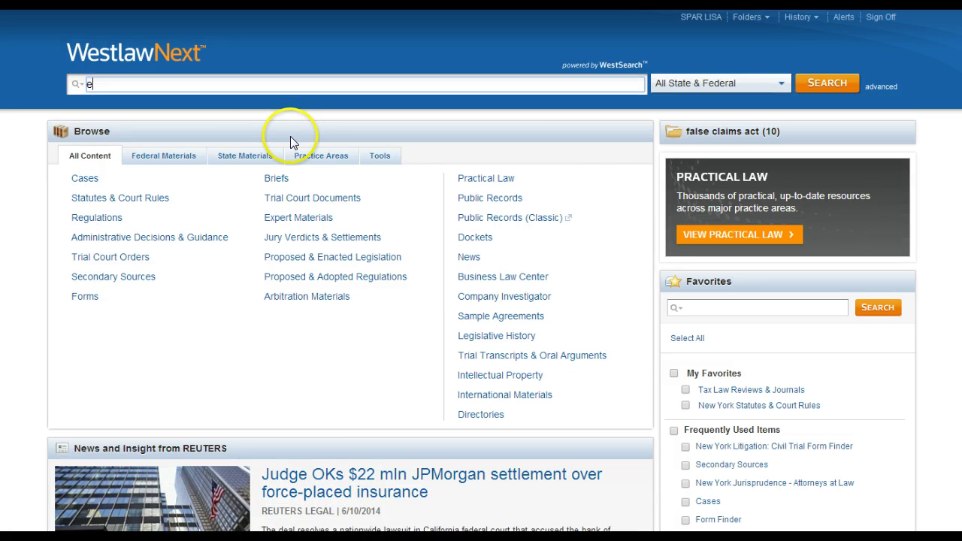
type("mploye")
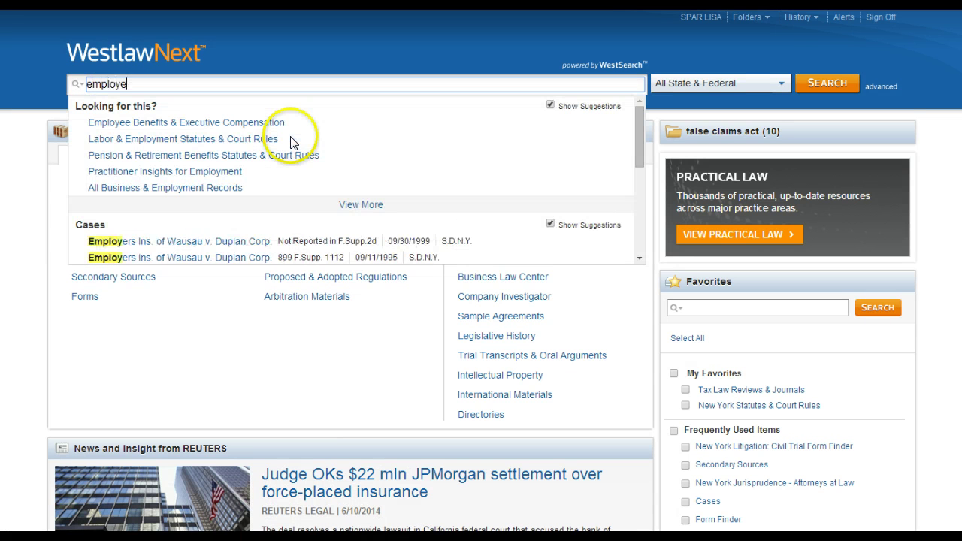
type("er")
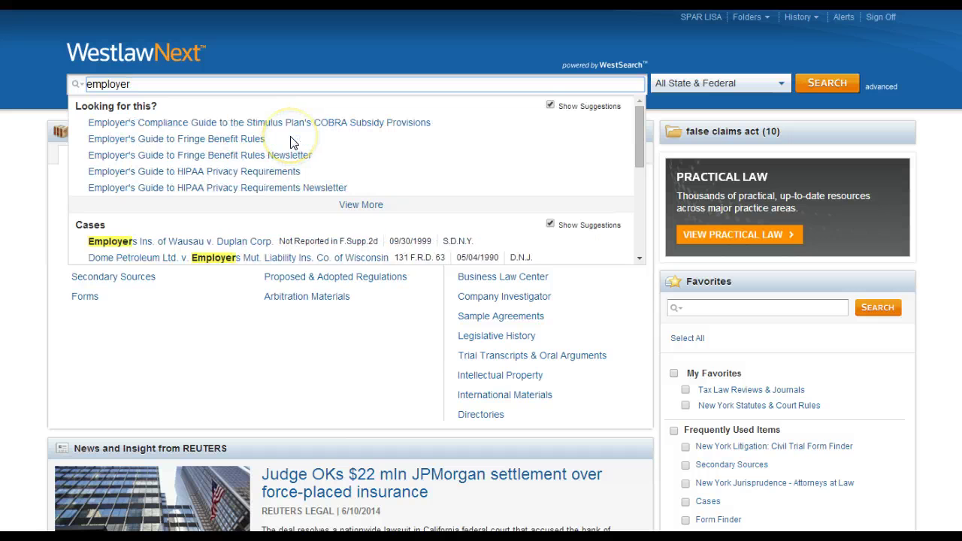
type(" facebook password")
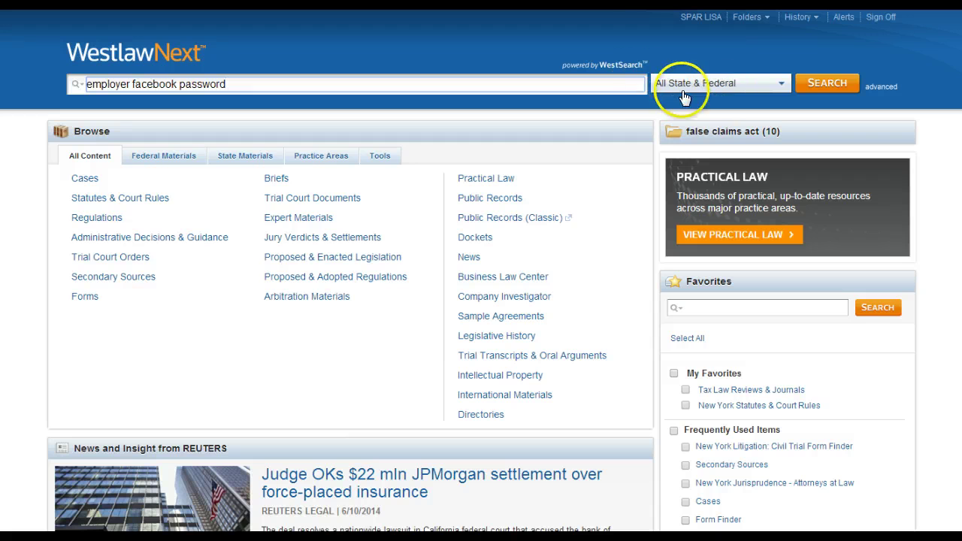
left_click(813, 84)
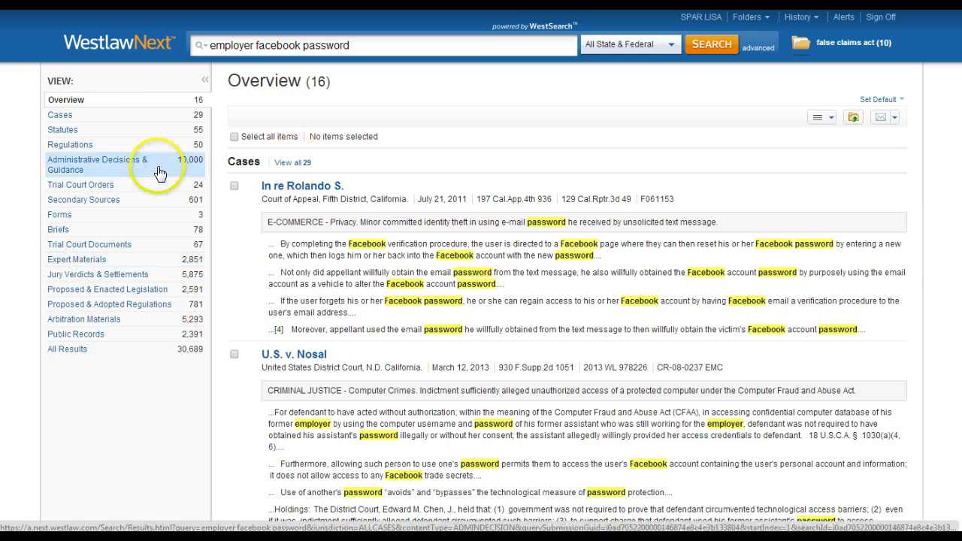
Step: Examine the search results overview, from Cases and Statutes through Administrative Decisions & Guidance and Trial Court Orders
left_click(59, 106)
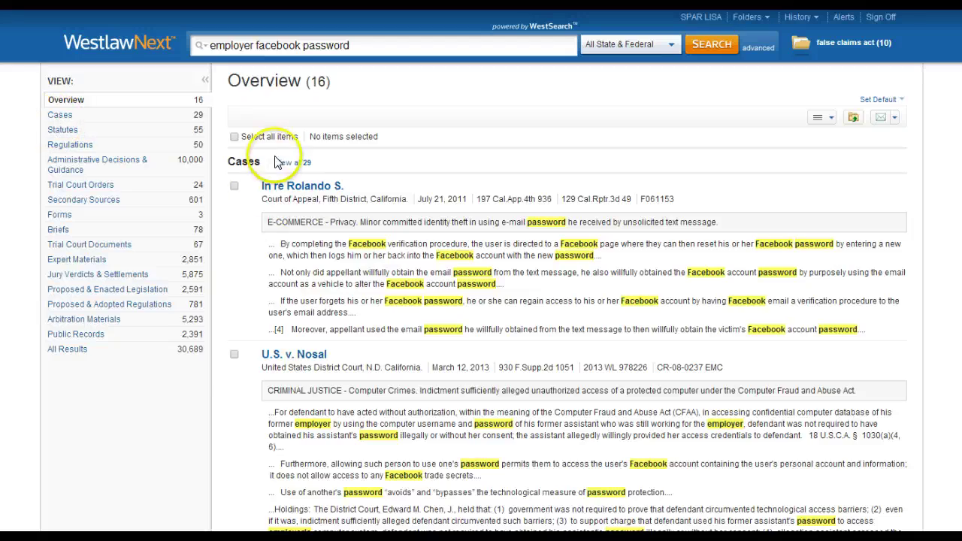
scroll(368, 374, "down", 4)
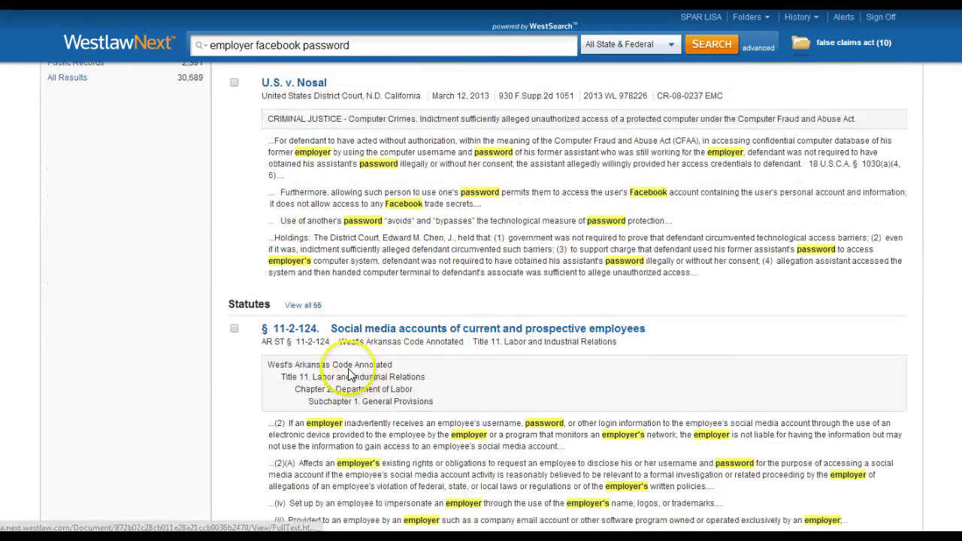
scroll(381, 416, "down", 3)
scroll(379, 414, "down", 5)
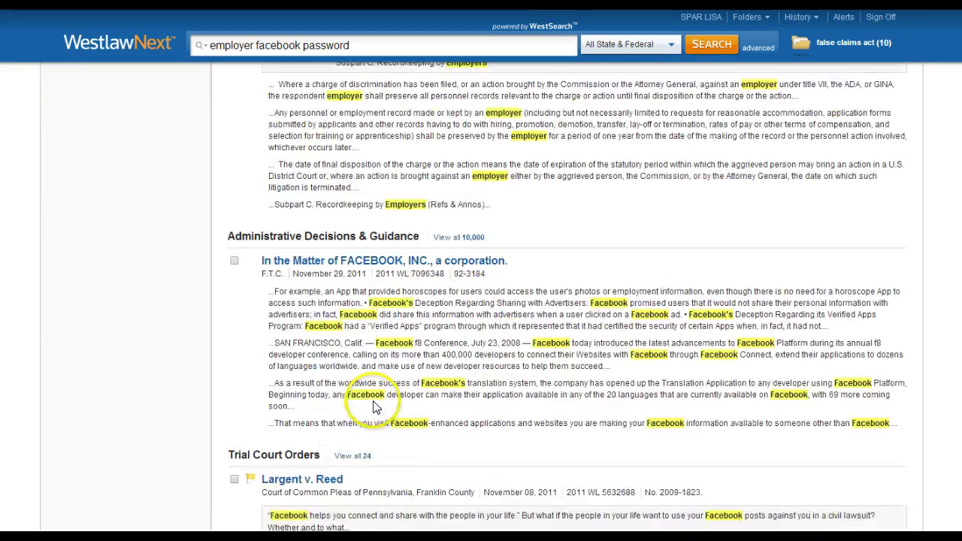
scroll(368, 413, "up", 12)
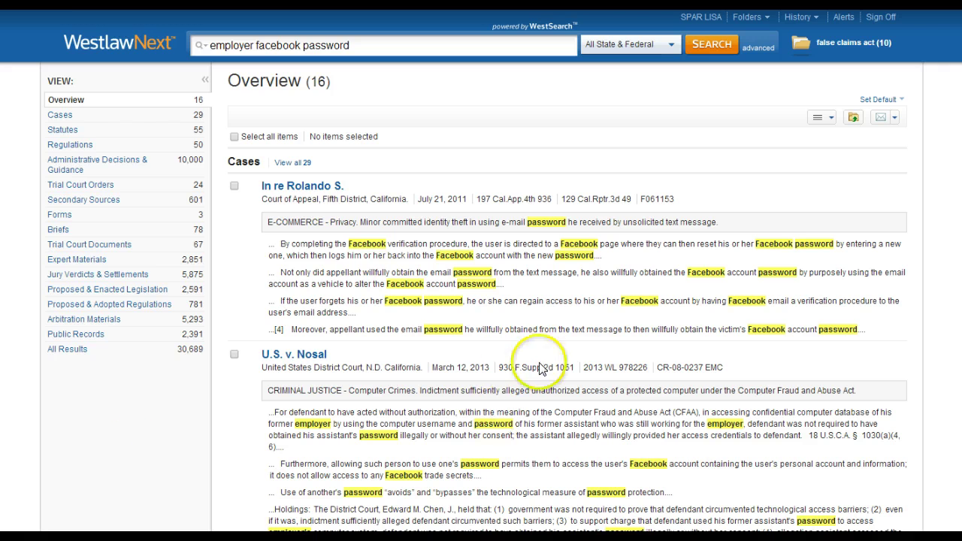
Step: Show only the Cases results and review the available filters, from Jurisdiction and Date to Documents in Folders
left_click(72, 115)
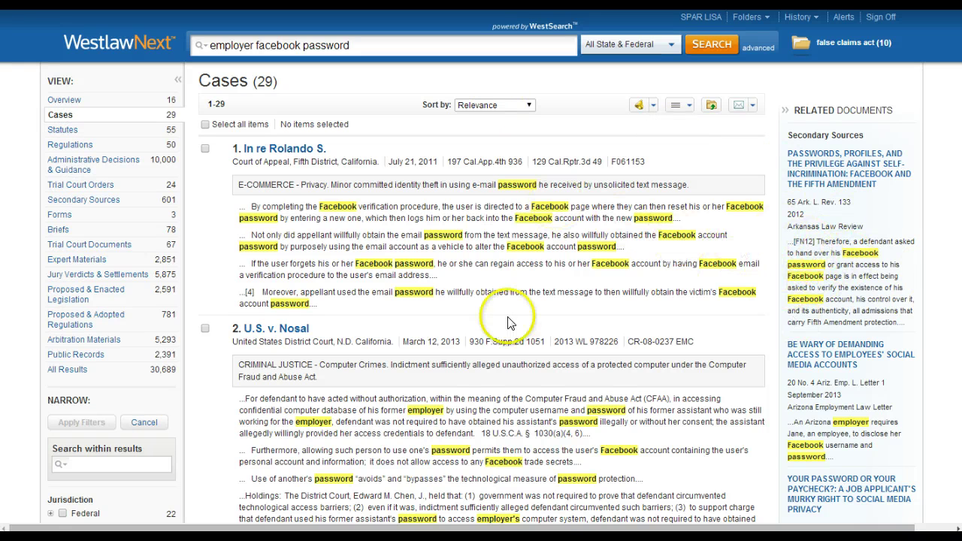
scroll(535, 274, "down", 2)
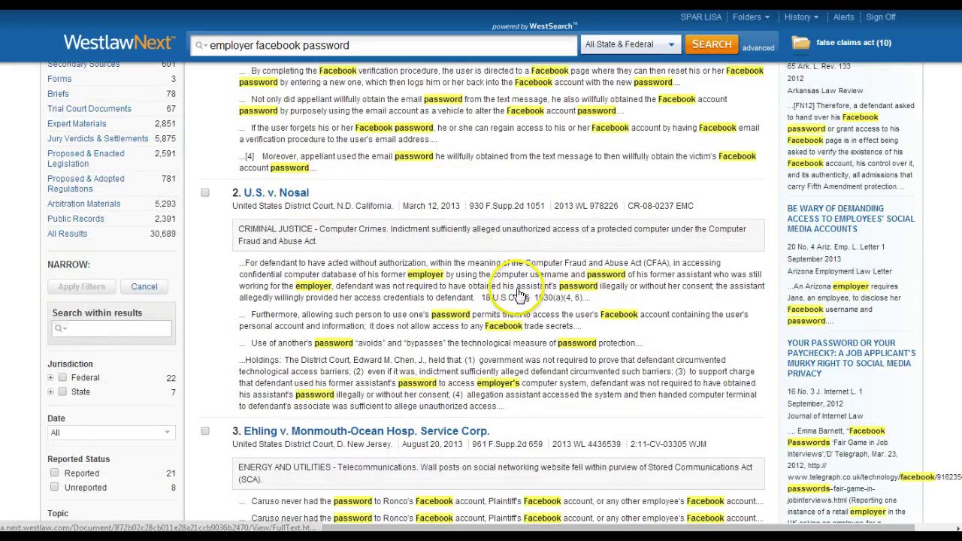
scroll(519, 293, "down", 1)
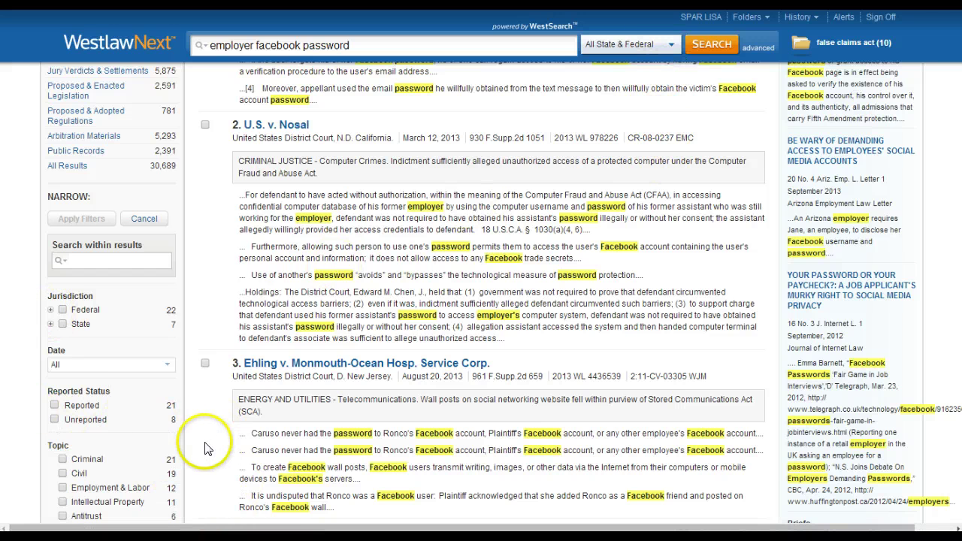
scroll(198, 432, "down", 1)
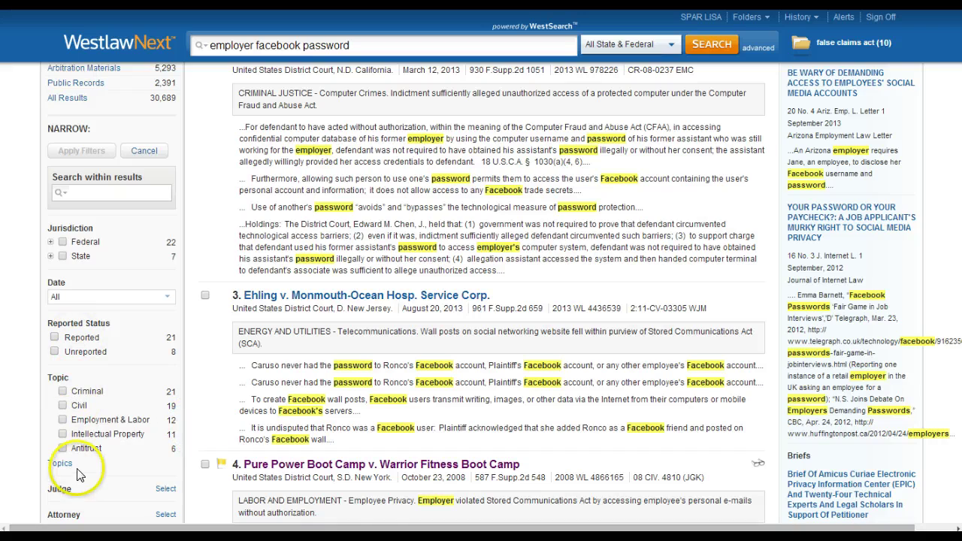
scroll(290, 436, "down", 1)
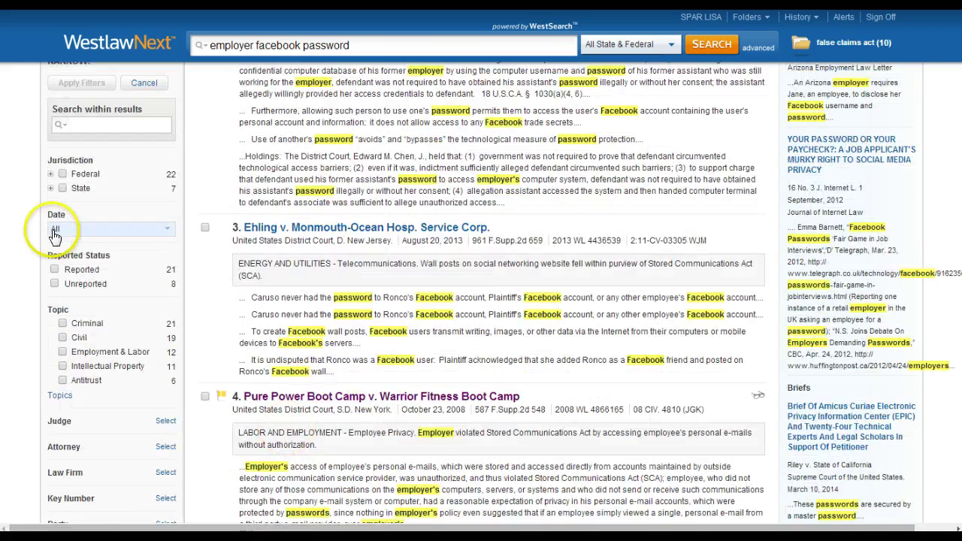
scroll(152, 399, "down", 2)
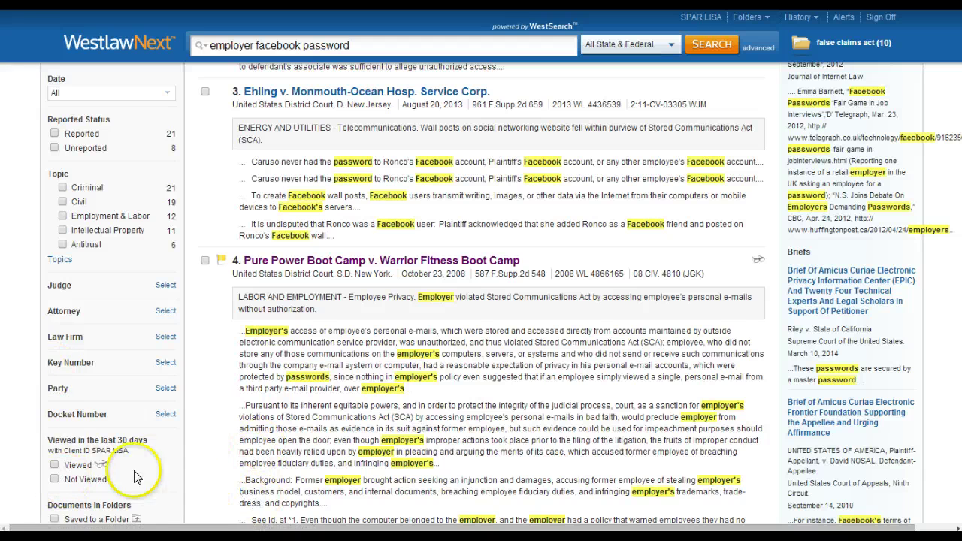
scroll(189, 410, "up", 2)
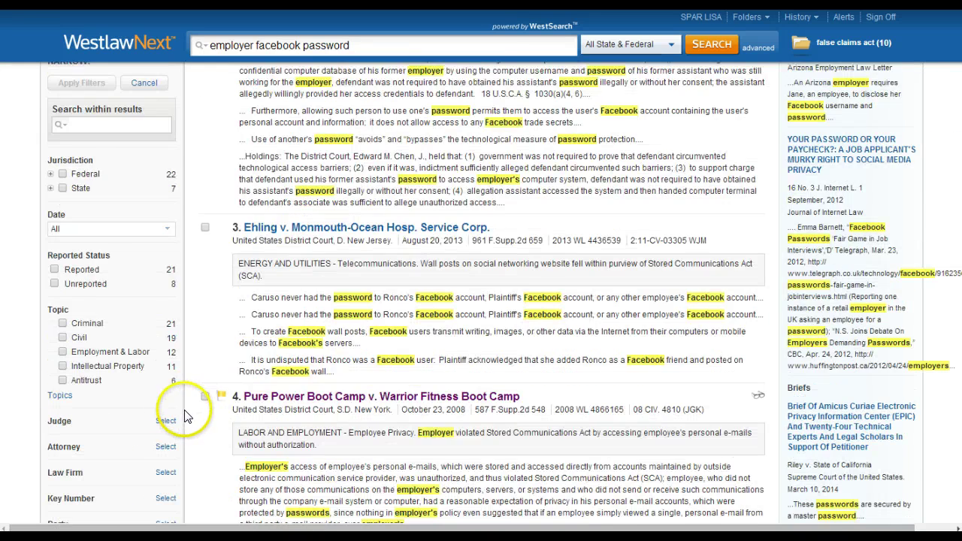
Step: Narrow the cases by searching within the results for "expectation /s priva!" and apply the filter
scroll(165, 424, "up", 1)
scroll(263, 352, "up", 1)
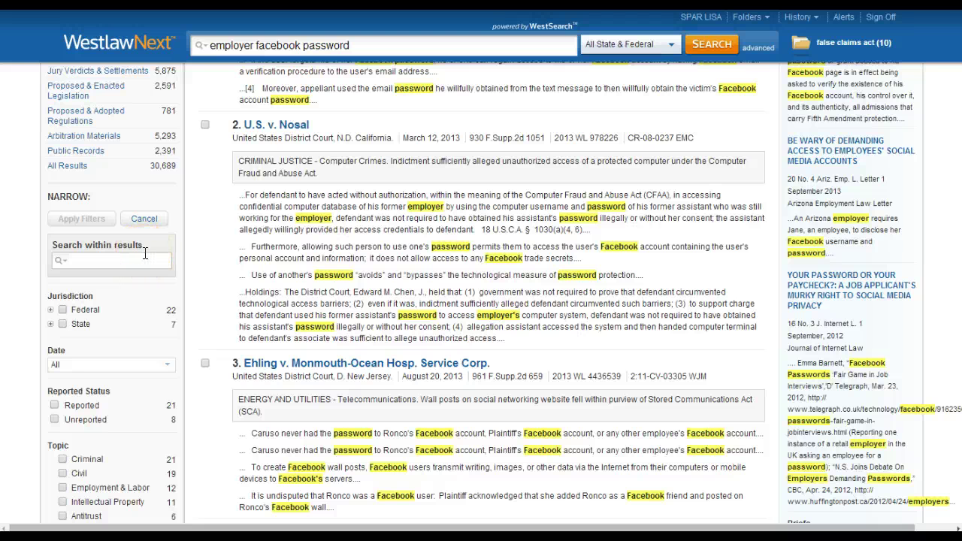
left_click(74, 260)
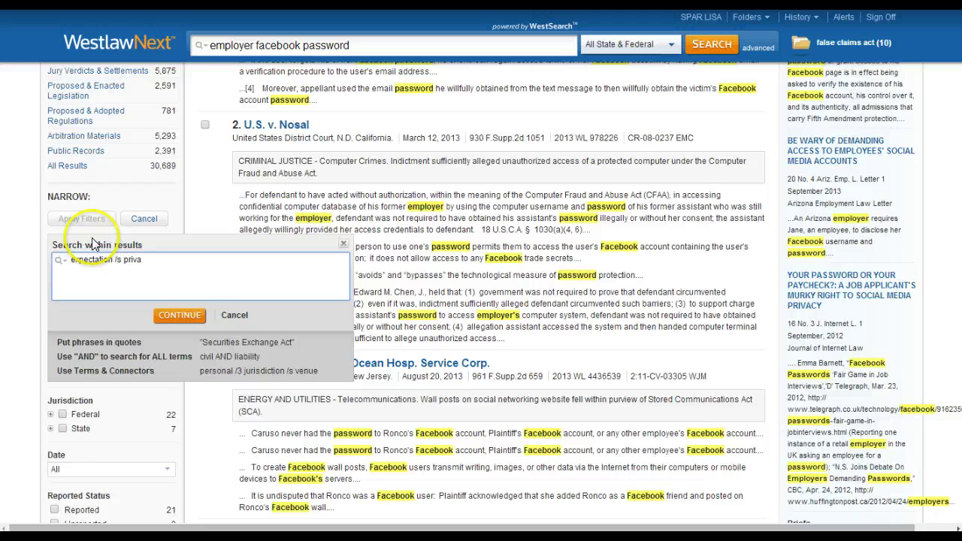
type("t")
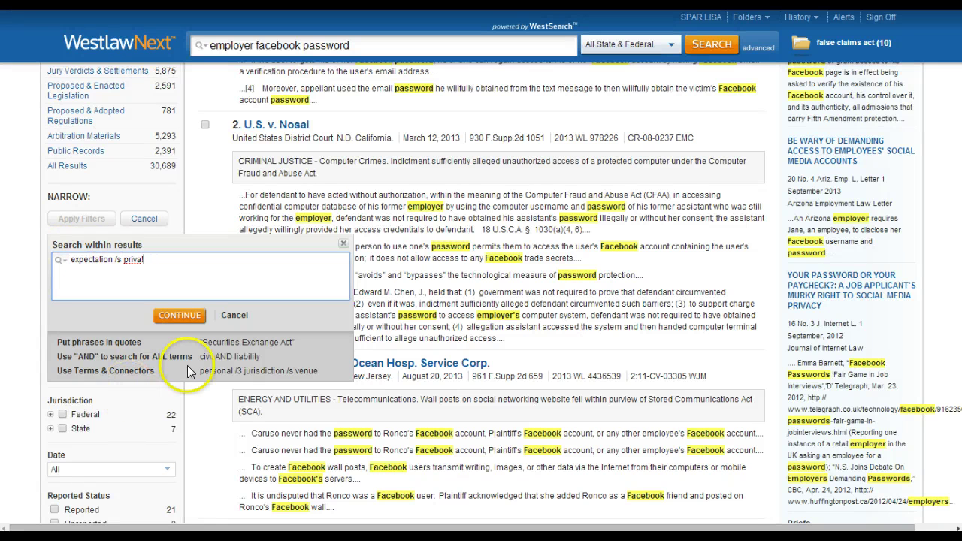
left_click(179, 316)
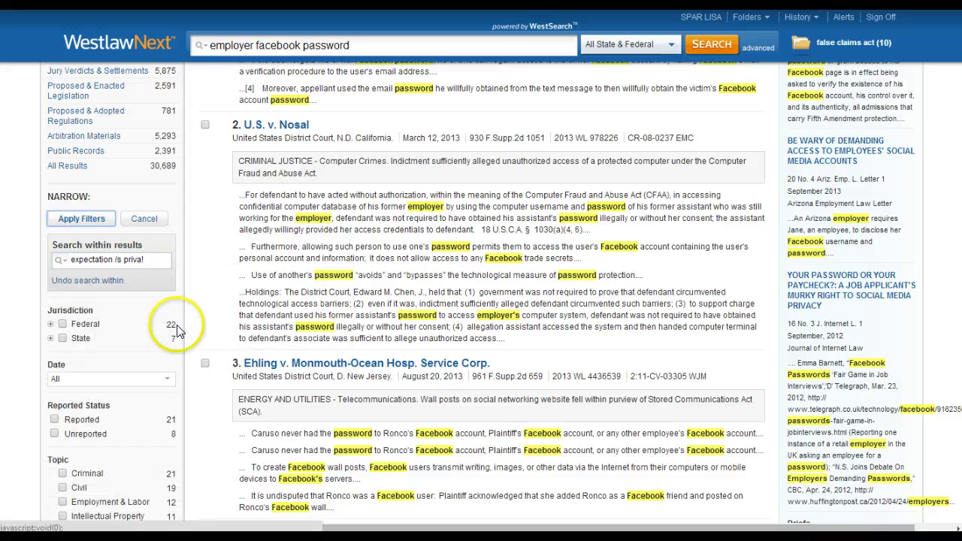
left_click(81, 219)
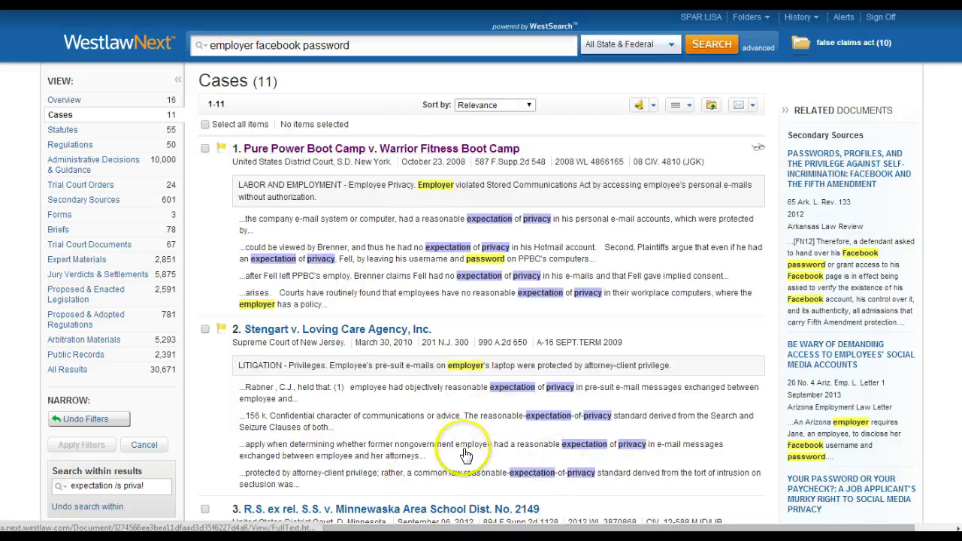
scroll(464, 447, "down", 1)
scroll(465, 451, "up", 1)
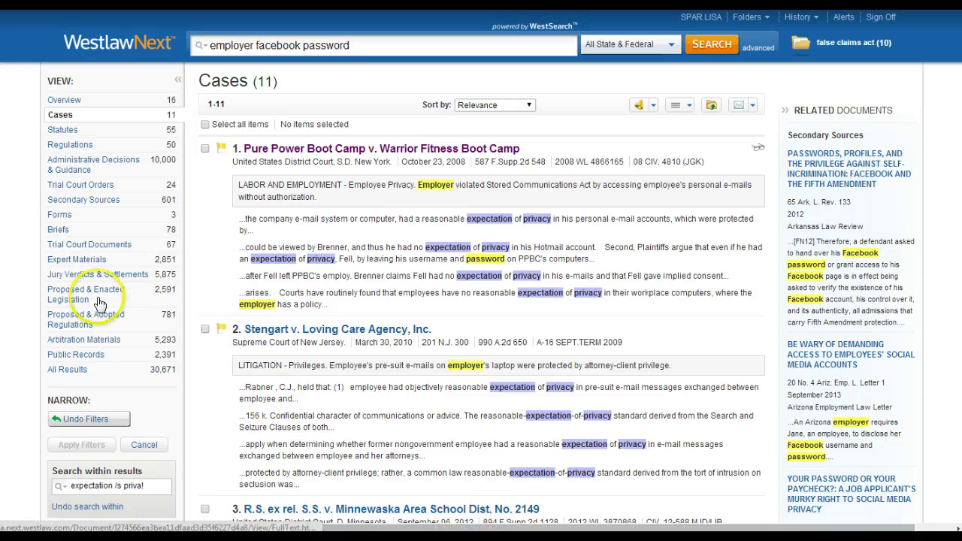
Step: Open Pure Power Boot Camp v. Warrior Fitness Boot Camp and review its term navigation choices, synopsis and West Headnotes
left_click(284, 154)
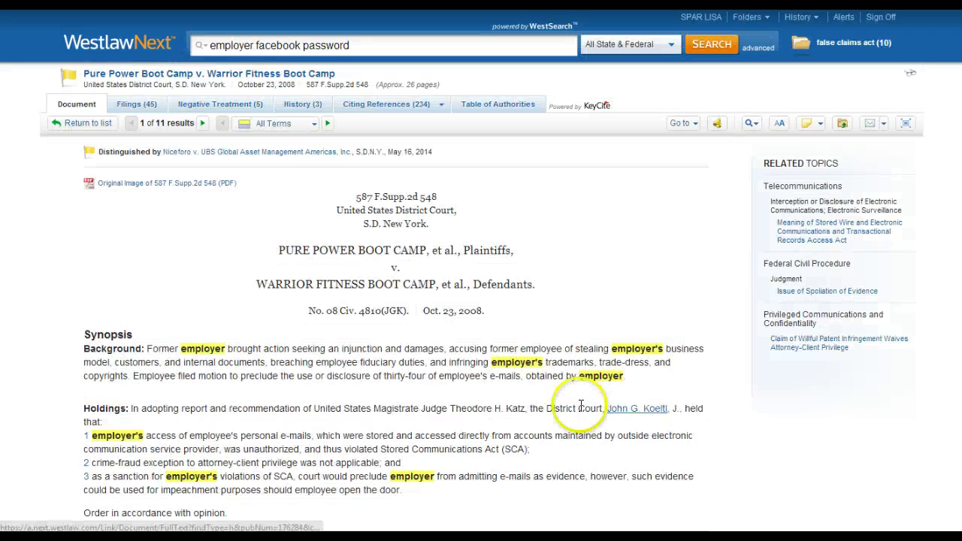
left_click(314, 124)
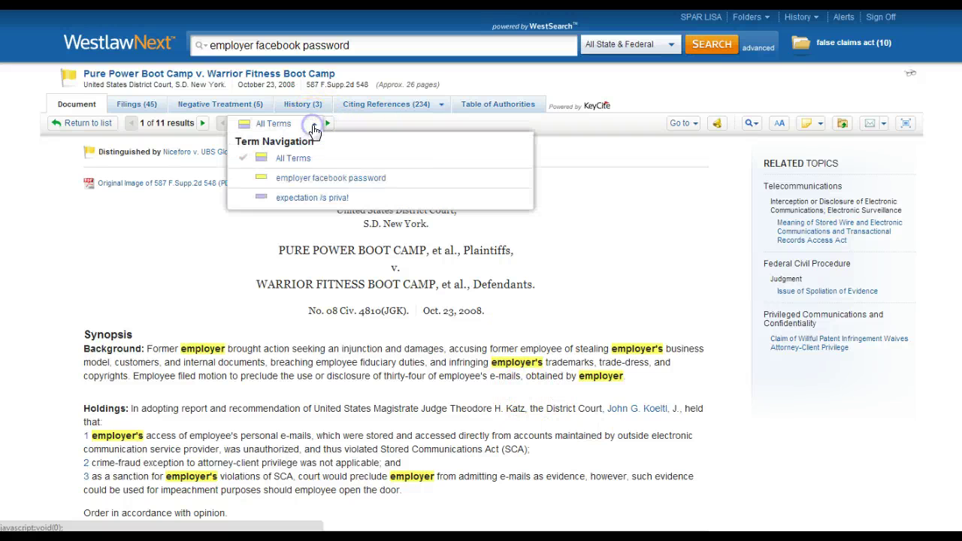
scroll(338, 379, "down", 2)
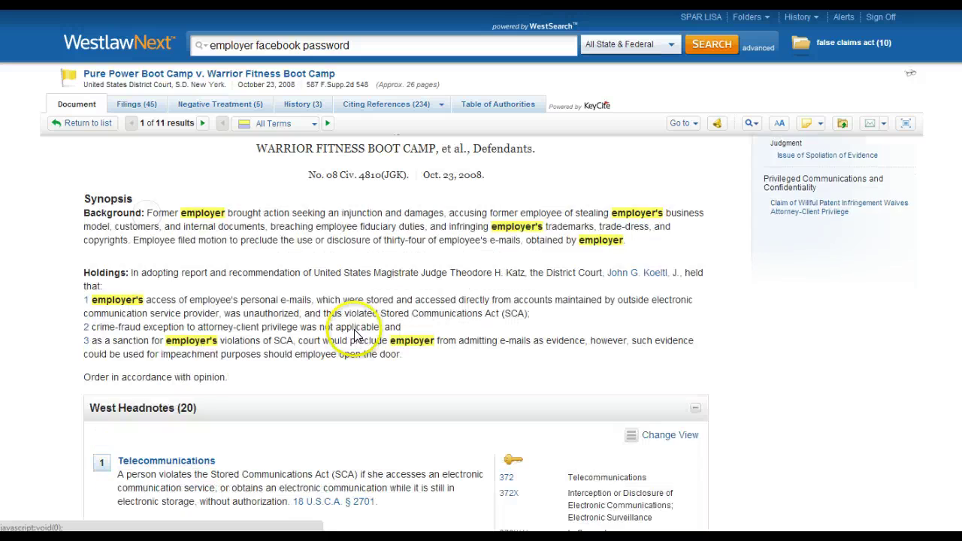
scroll(357, 330, "down", 2)
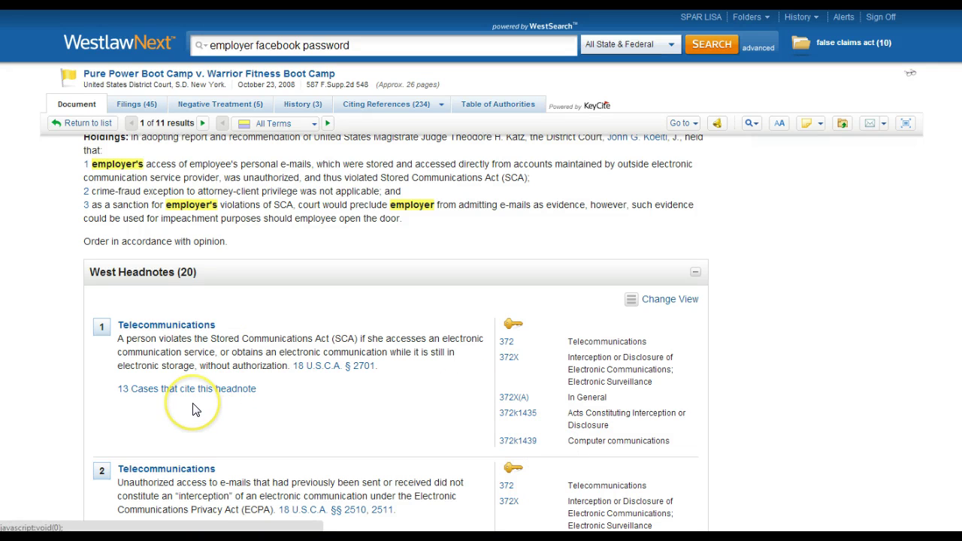
scroll(182, 407, "down", 3)
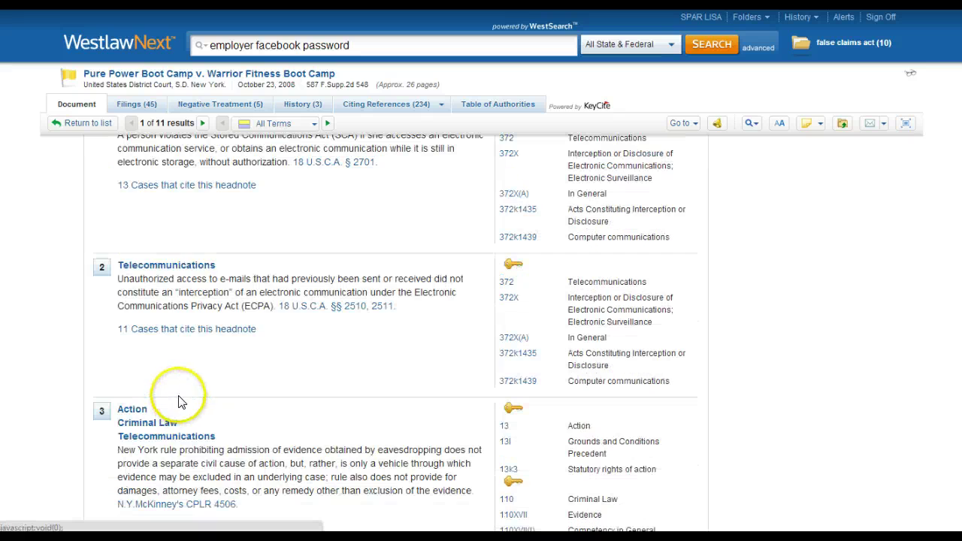
scroll(181, 398, "up", 5)
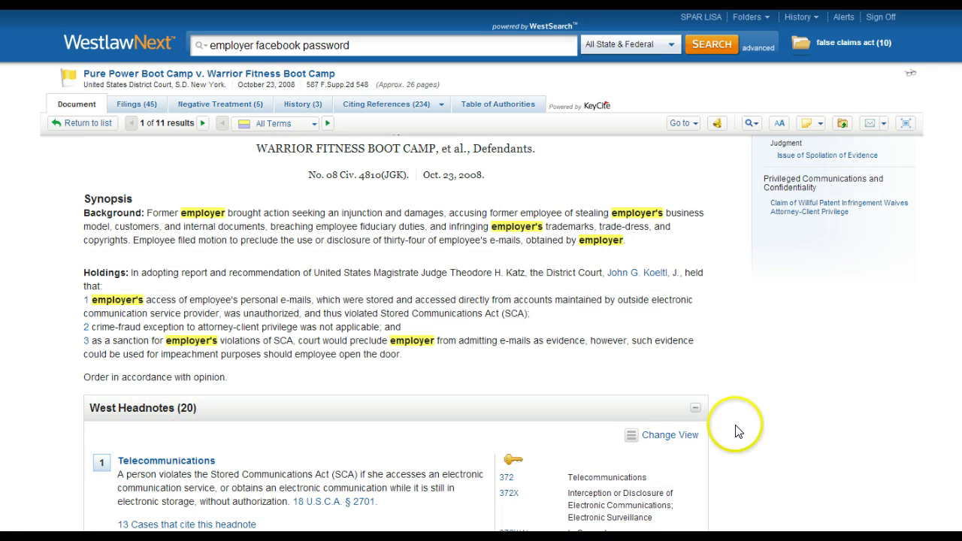
Step: Add the note "This is a great case" to the open case and save it
left_click(819, 124)
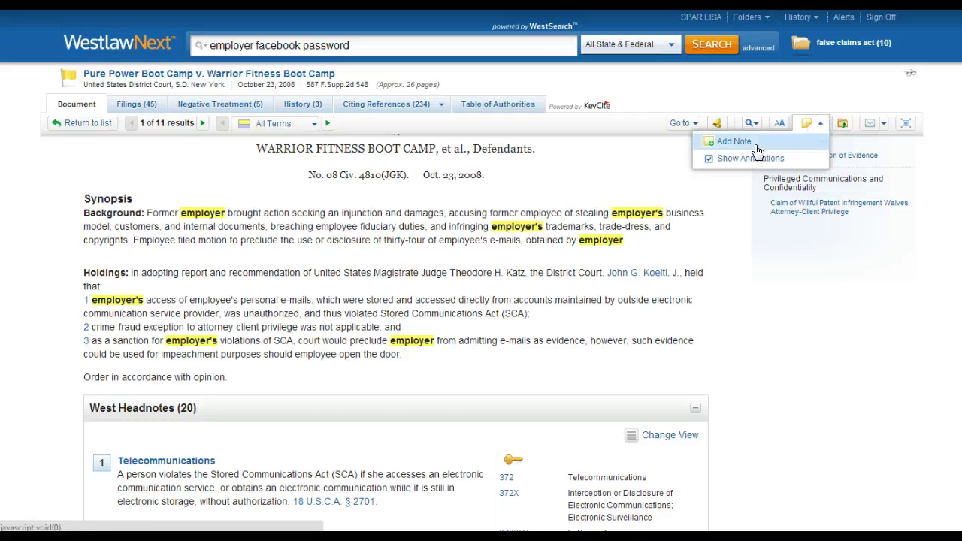
left_click(754, 142)
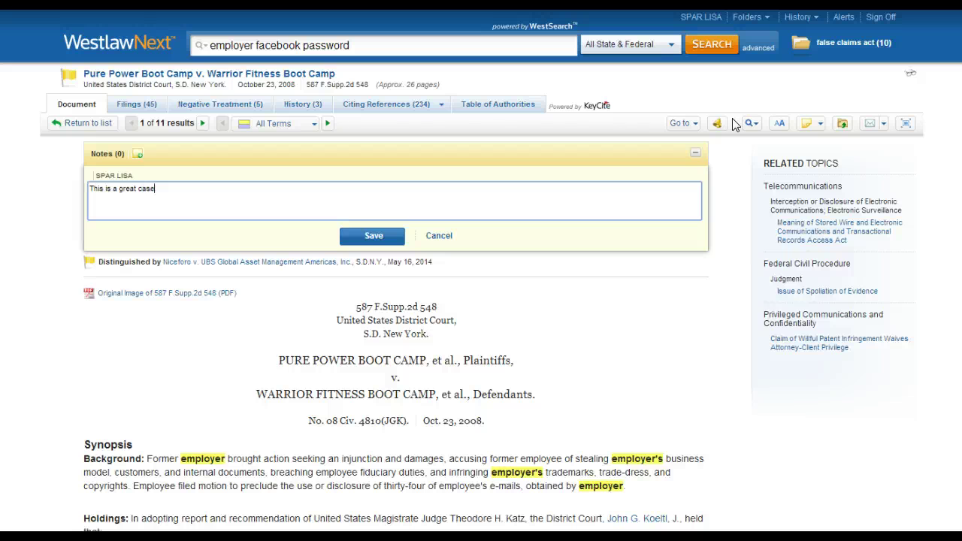
left_click(369, 239)
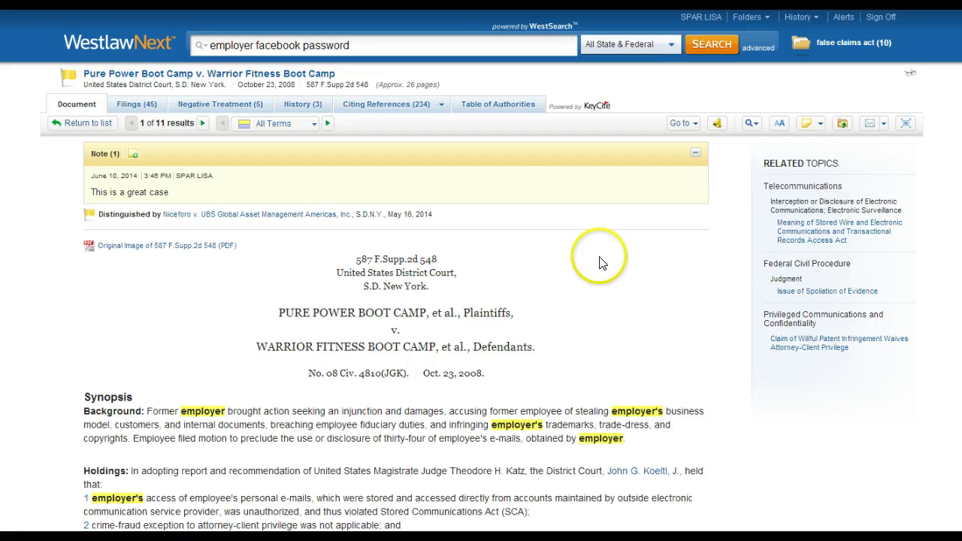
Step: Look through the folders available for saving the case, and leave without saving it
left_click(842, 125)
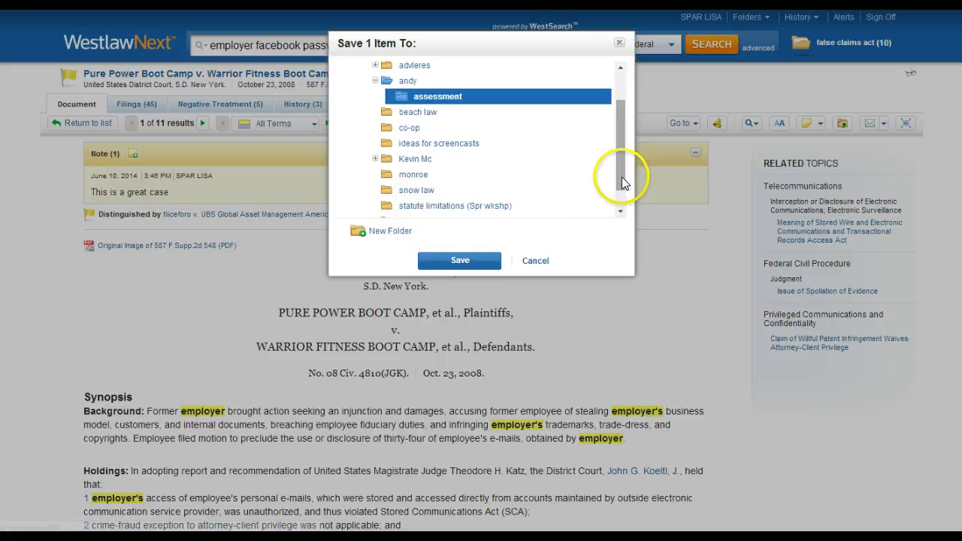
mouse_move(621, 178)
left_mouse_down()
mouse_move(622, 201)
mouse_move(622, 161)
mouse_move(593, 146)
mouse_move(620, 177)
left_mouse_up()
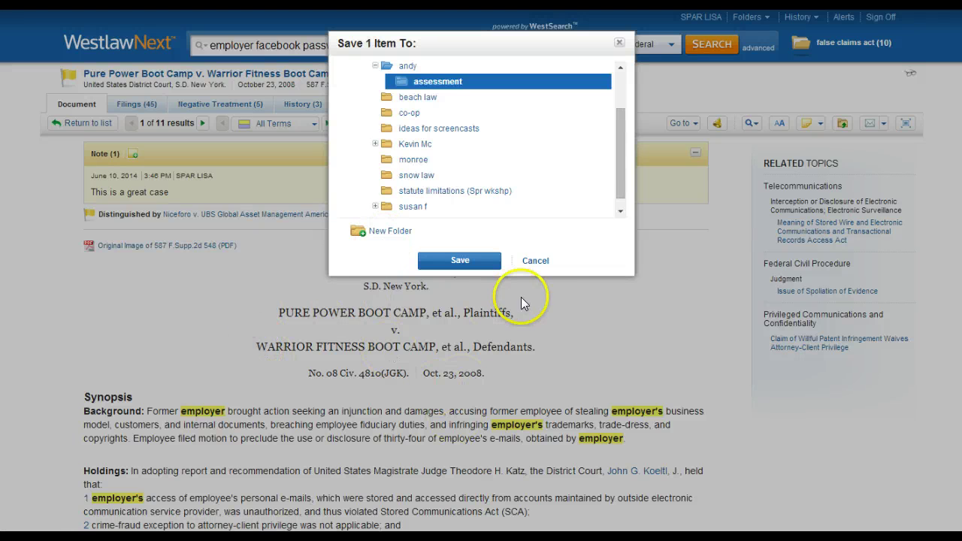
left_click(535, 261)
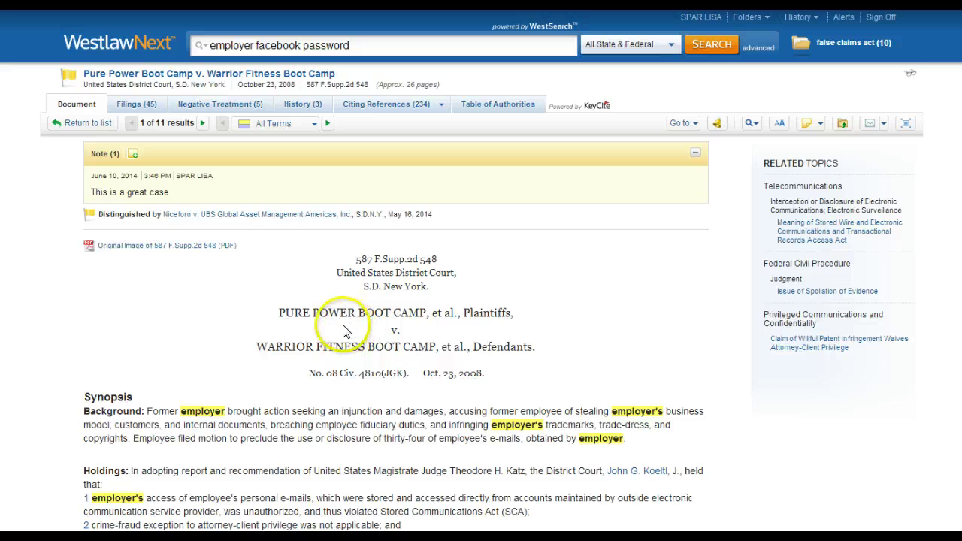
Step: Return to the home page, open the West Key Number System and look through its list of topics
left_click(92, 51)
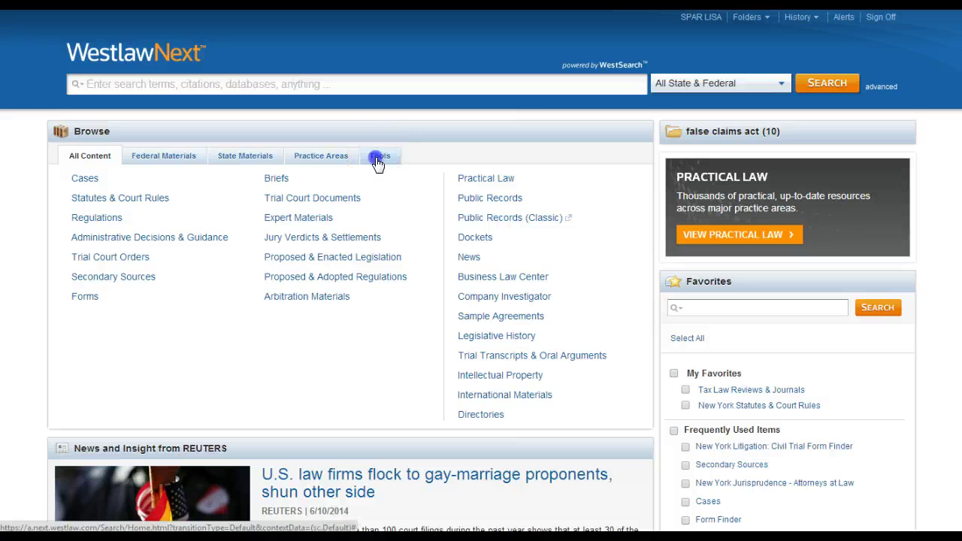
left_click(379, 159)
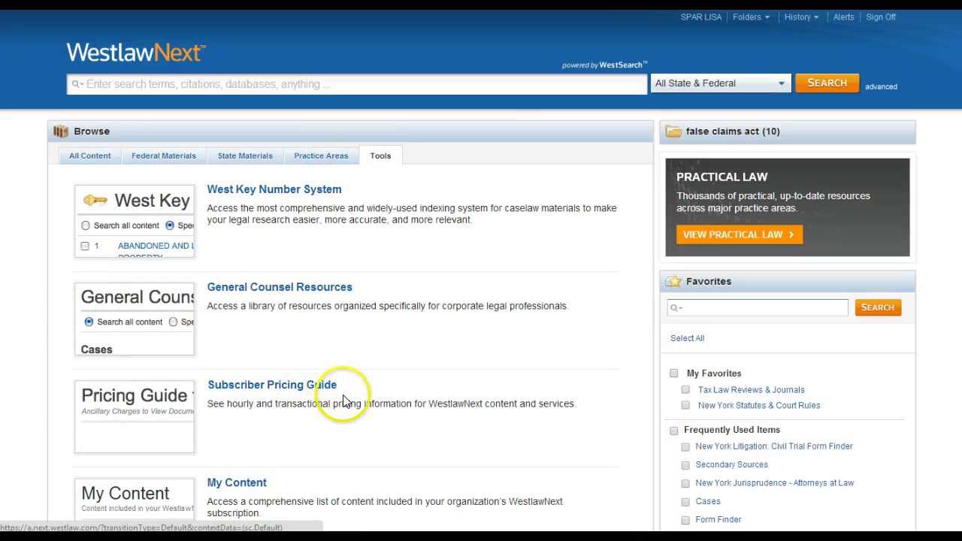
left_click(266, 191)
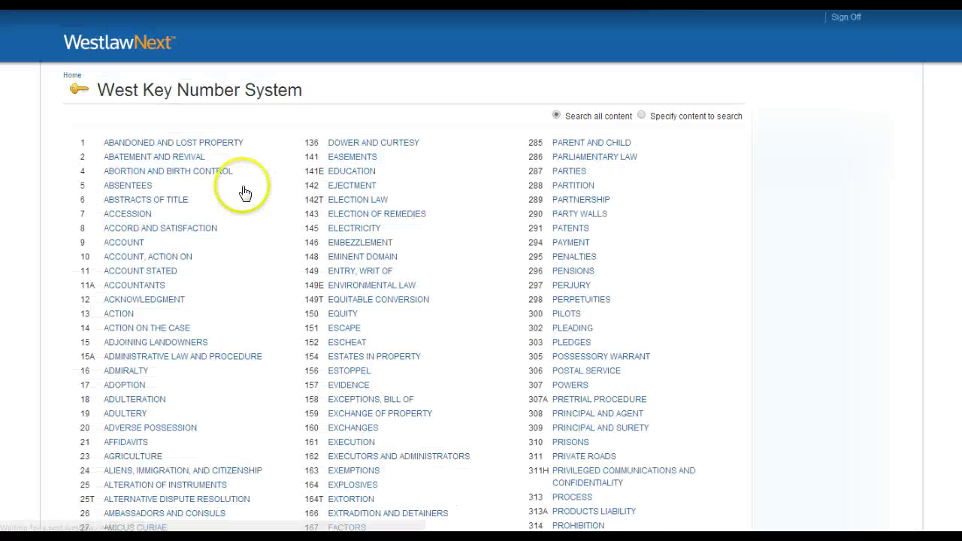
scroll(644, 418, "down", 3)
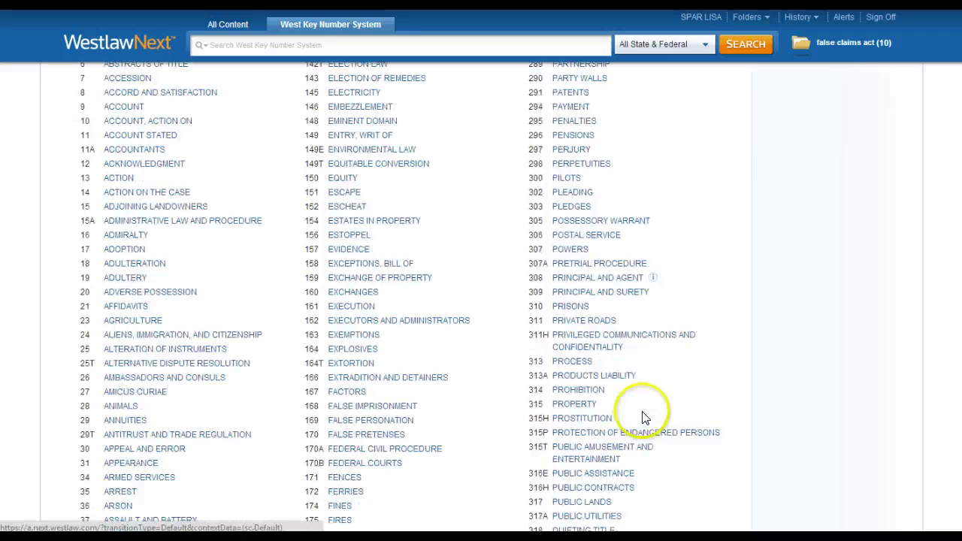
scroll(645, 418, "down", 12)
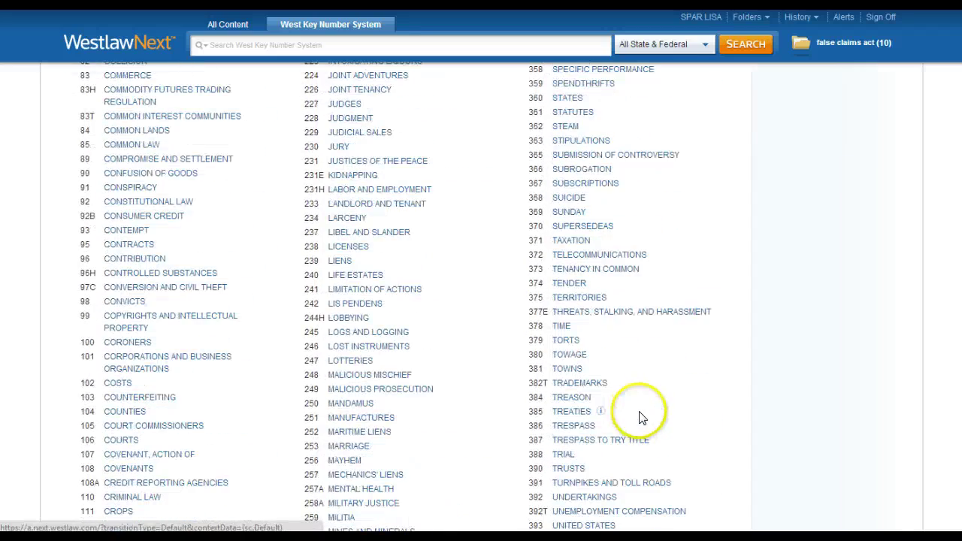
scroll(627, 385, "down", 3)
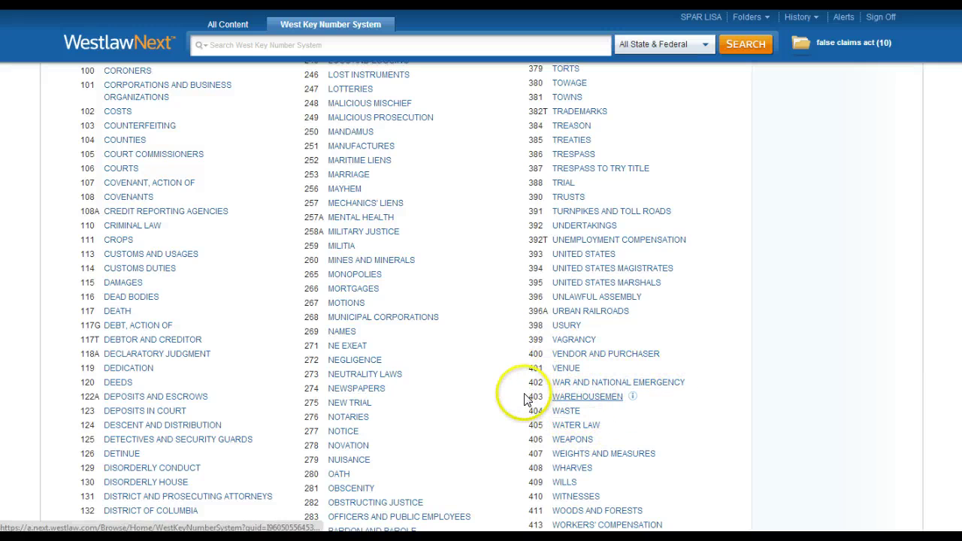
scroll(490, 389, "up", 4)
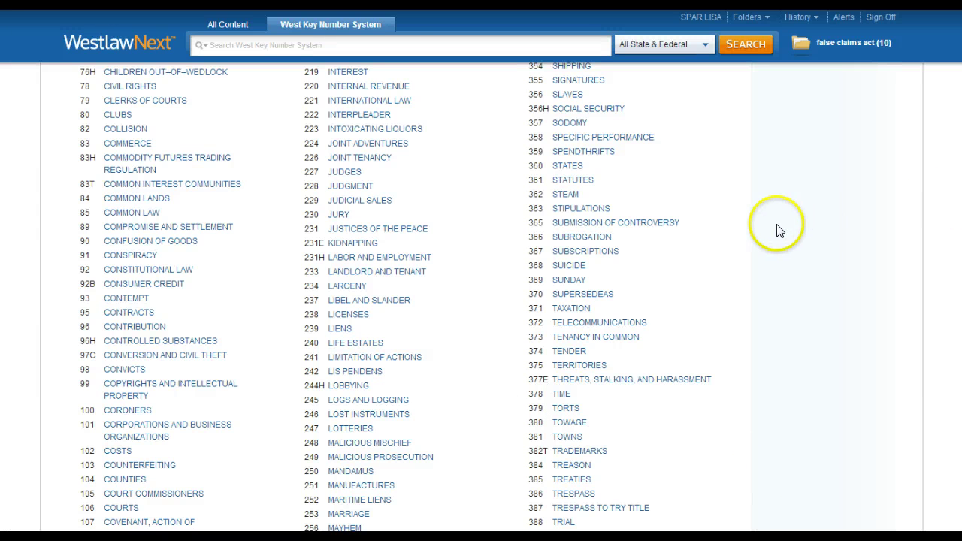
Step: Review the recent documents and recent searches in the research history, and return to the home page
left_click(801, 21)
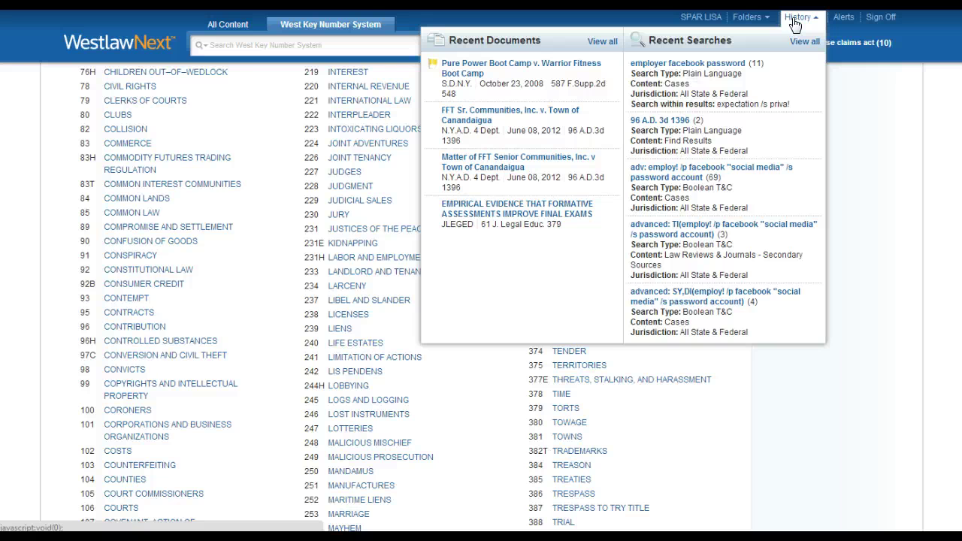
left_click(796, 20)
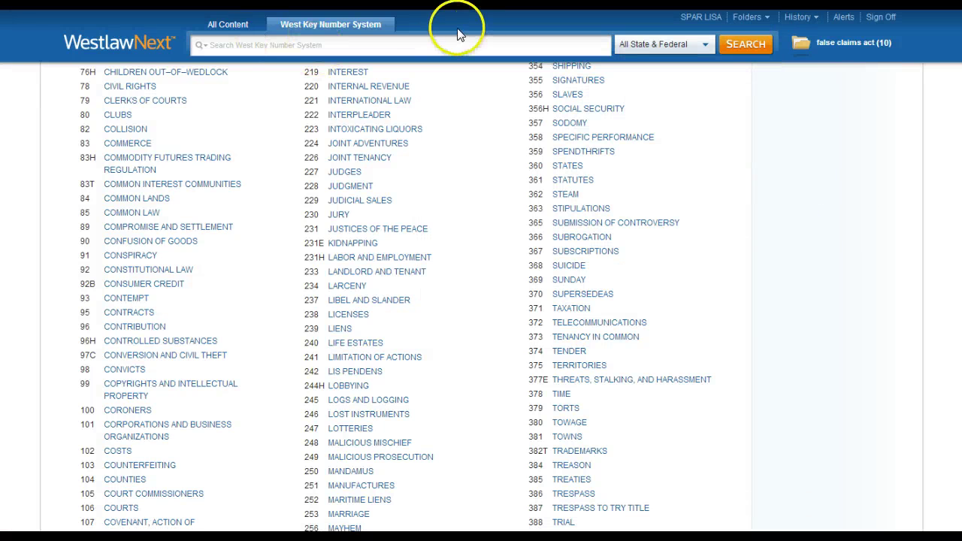
left_click(297, 30)
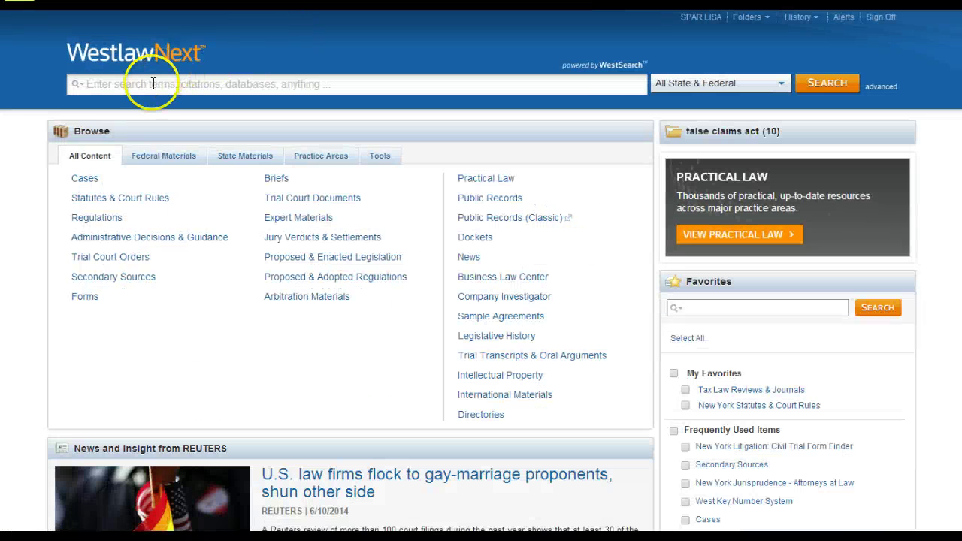
Step: Look up "law review" from the home page and open the suggested Law Reviews & Journals collection
left_click(150, 81)
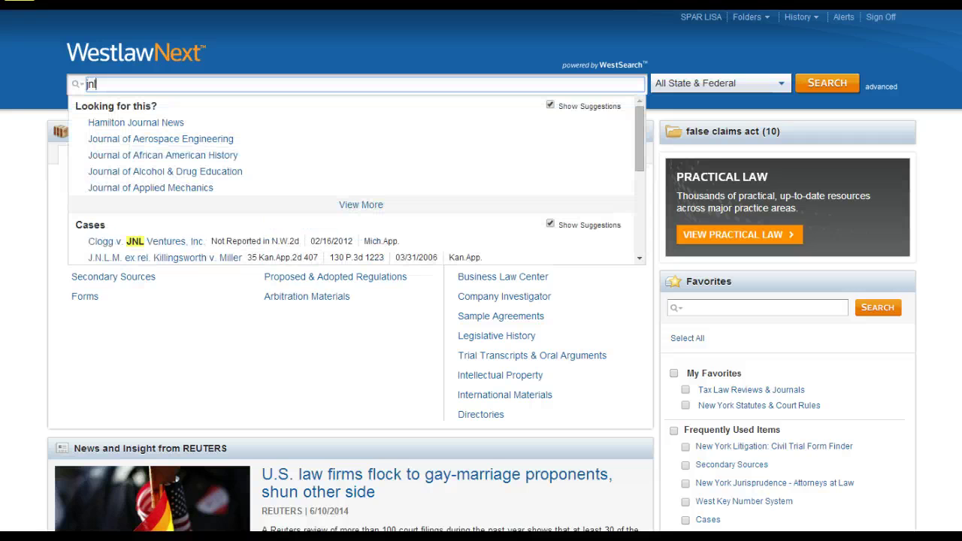
key("BackSpace")
key("BackSpace")
key("BackSpace")
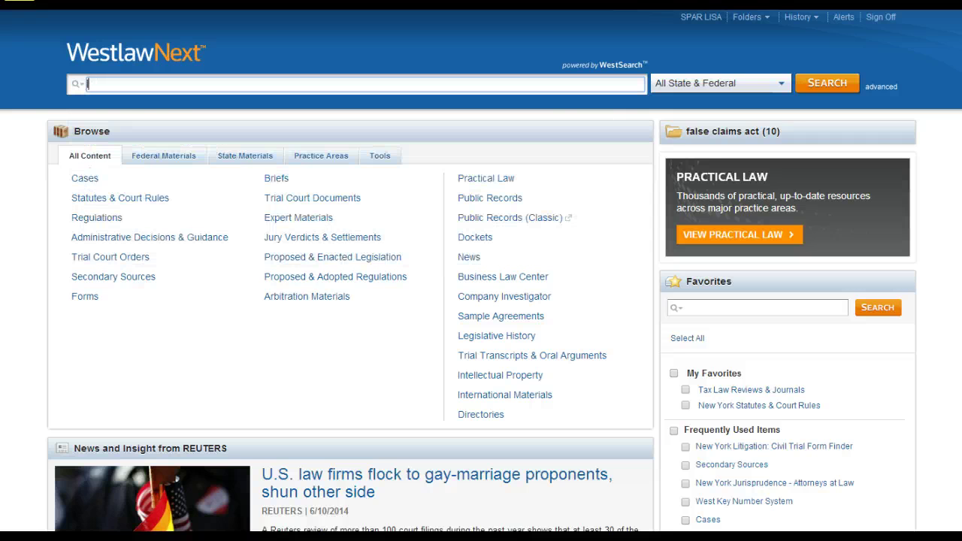
type("law review")
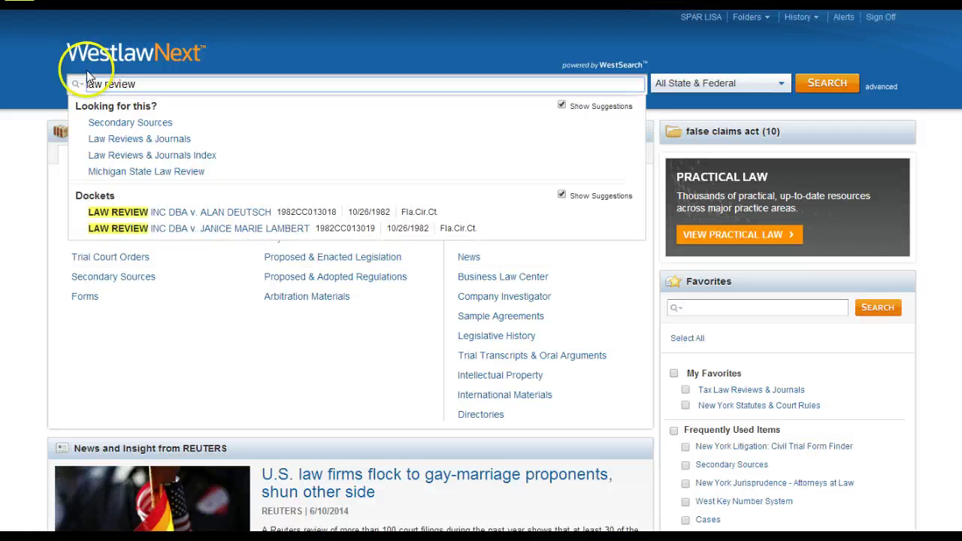
left_click(148, 140)
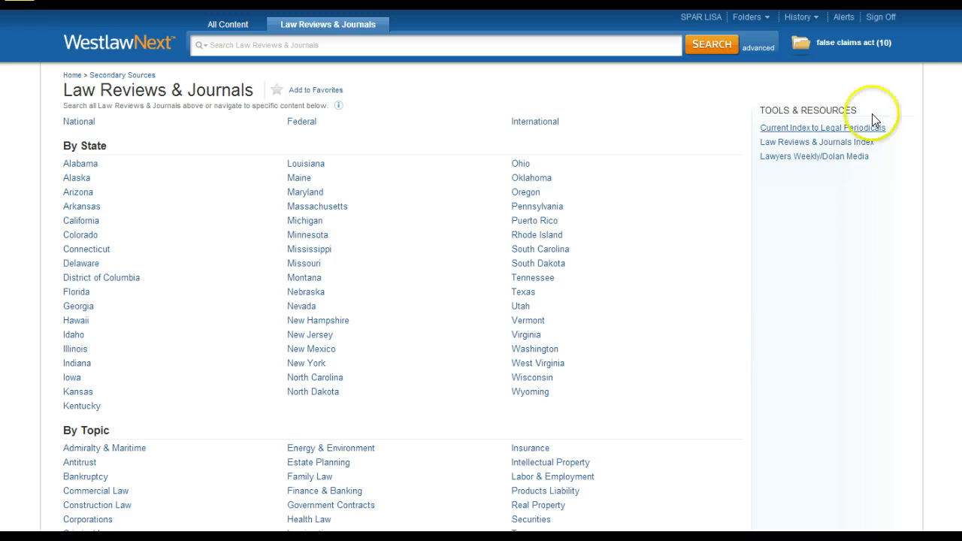
Step: Open the advanced search for Law Reviews & Journals and look over its document fields, including Title
left_click(757, 48)
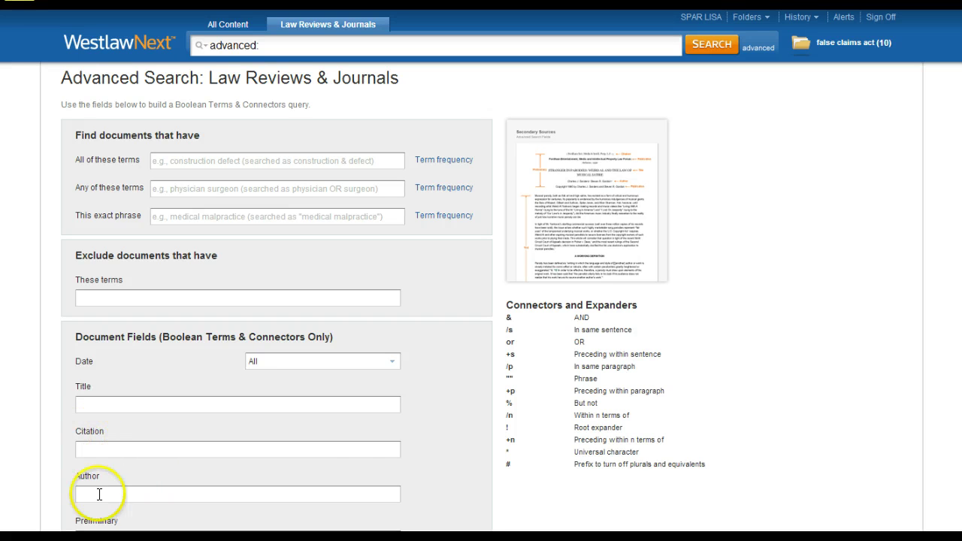
left_click(112, 404)
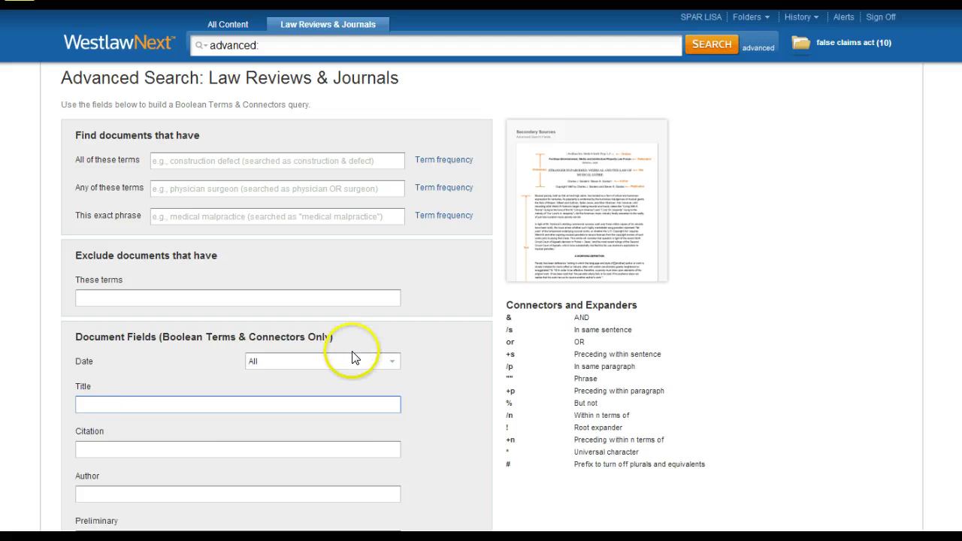
scroll(353, 353, "down", 2)
scroll(391, 383, "up", 2)
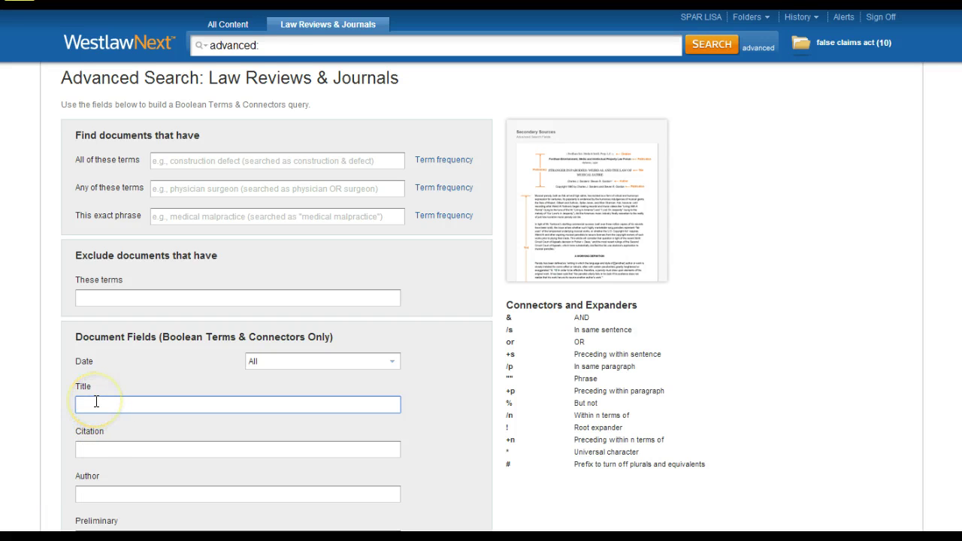
type("and Canandaigua")
left_click_drag(189, 406, 53, 404)
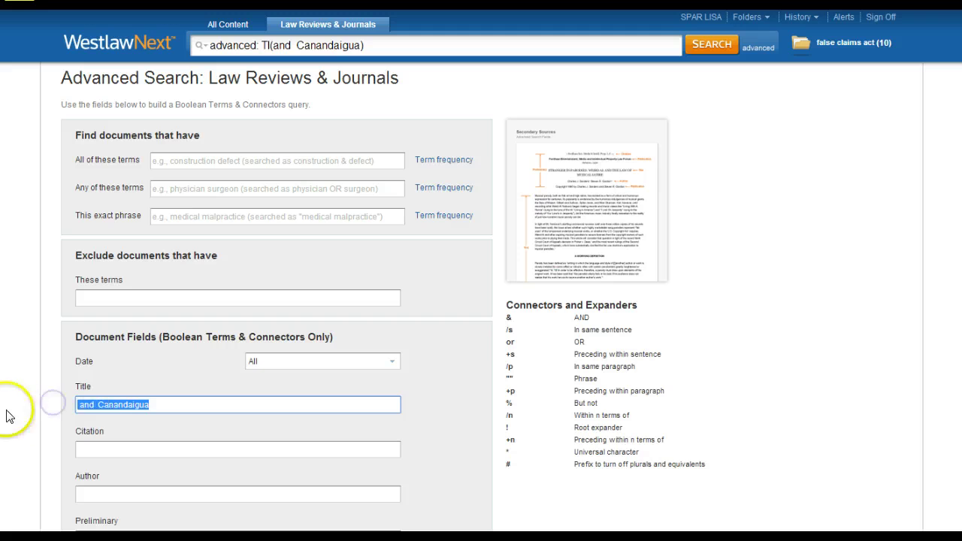
key("BackSpace")
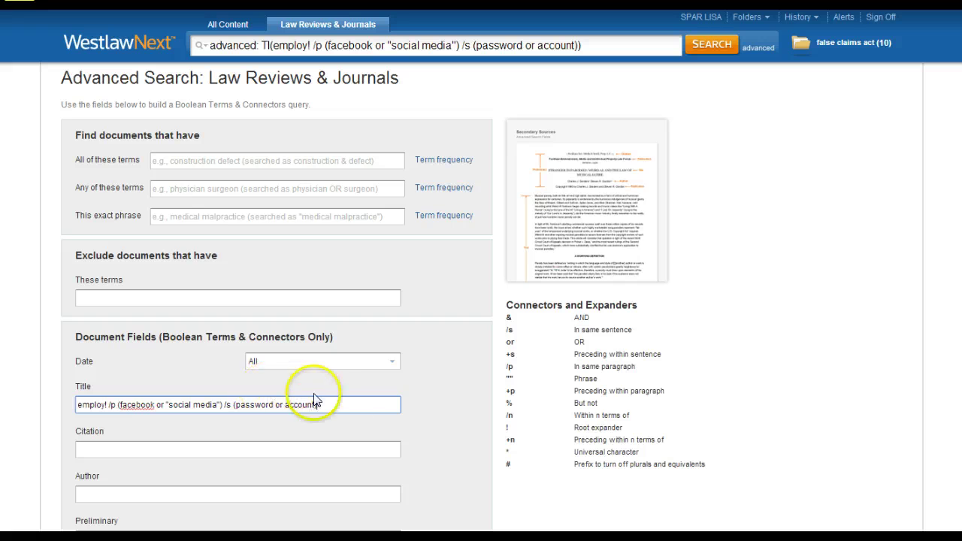
Step: Enter employ! /p (facebook or "social media") /s (password or account) as the article title query, copy it, and run the search
left_click_drag(318, 404, 18, 405)
key("ctrl+c")
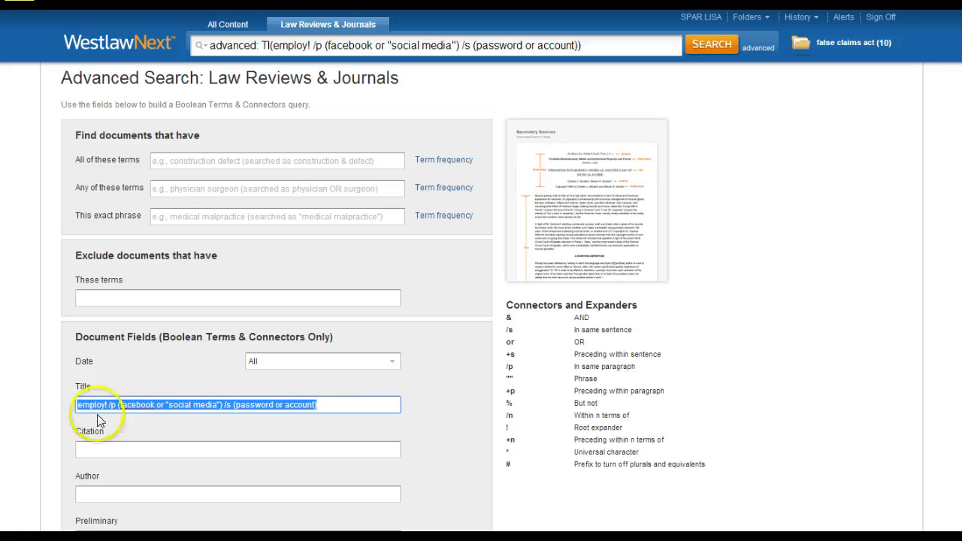
left_click(339, 401)
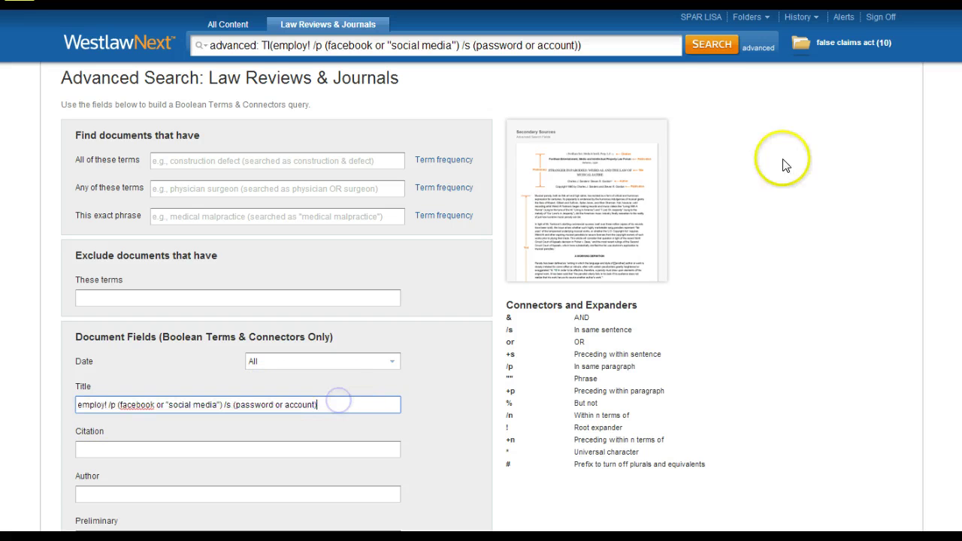
left_click(702, 47)
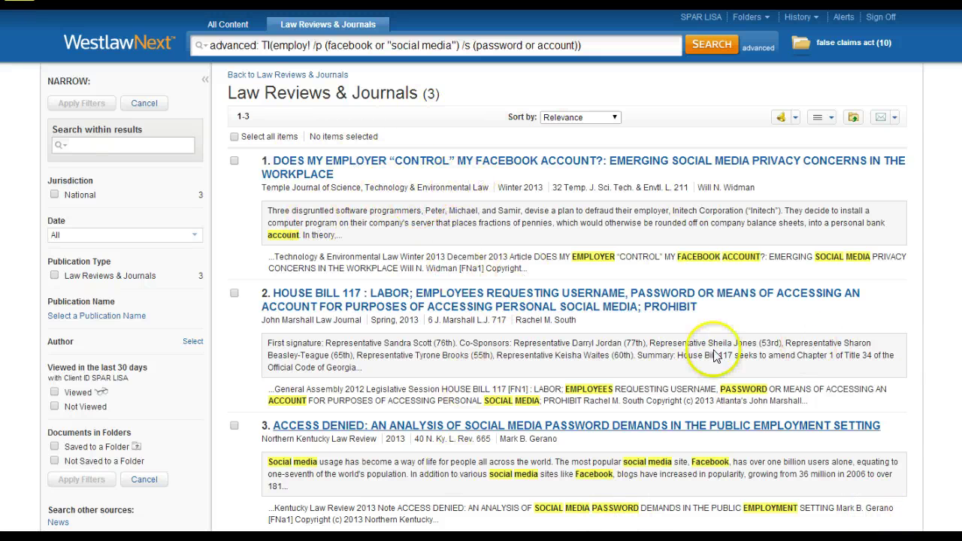
scroll(639, 382, "down", 3)
scroll(601, 413, "up", 3)
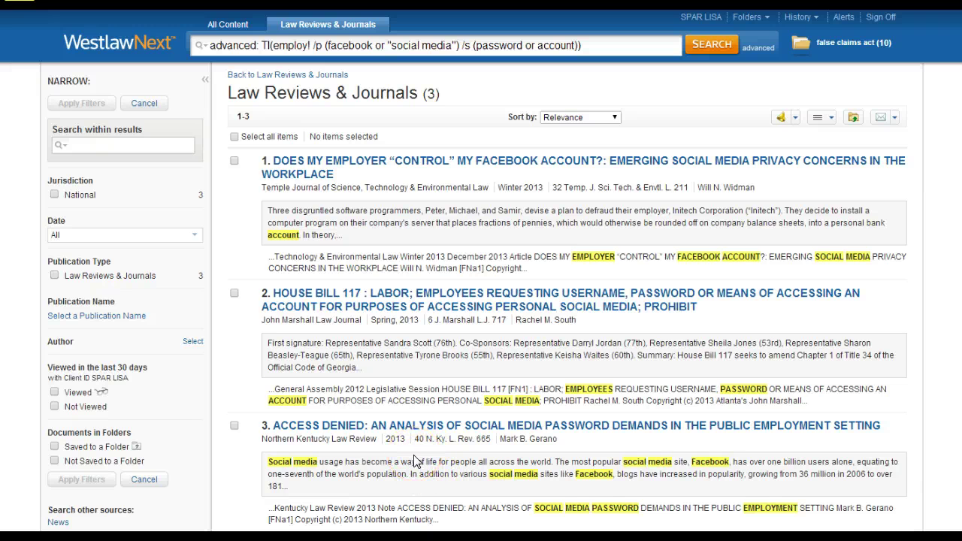
Step: Return to the home page, open the advanced search for Cases and look through its document fields
left_click(100, 49)
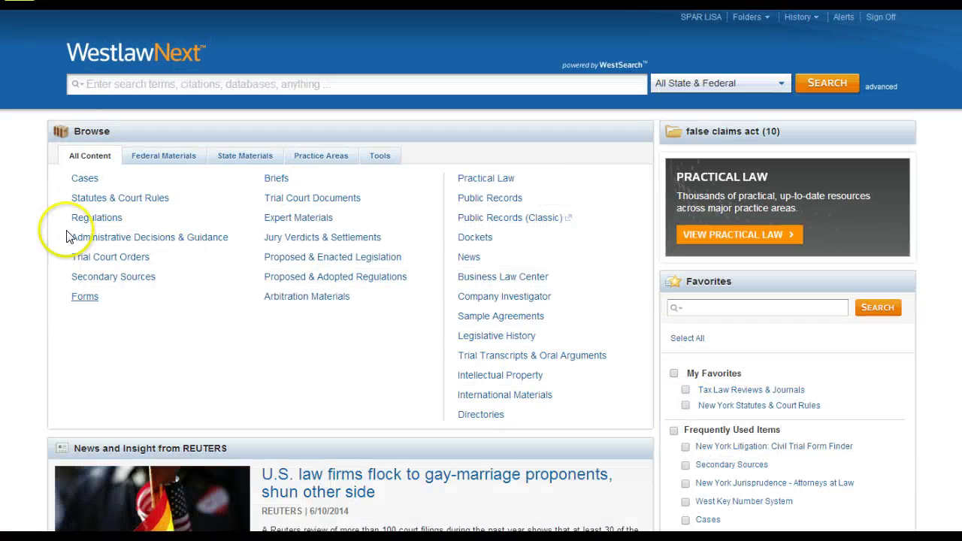
left_click(85, 181)
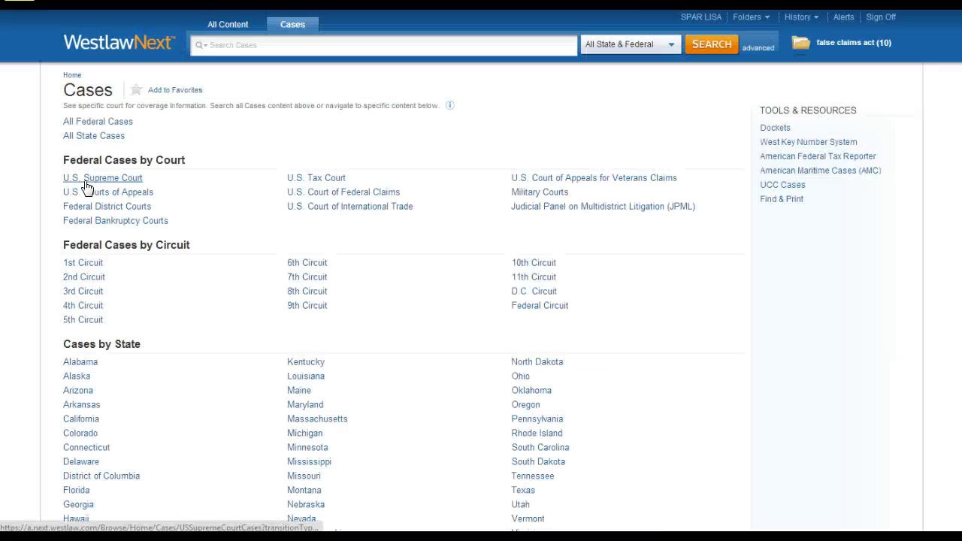
left_click(751, 47)
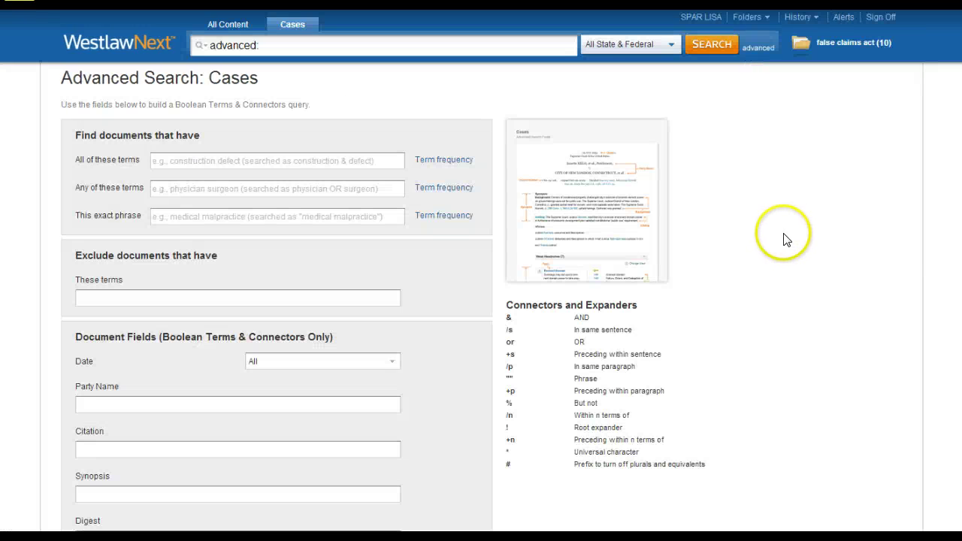
scroll(780, 252, "down", 1)
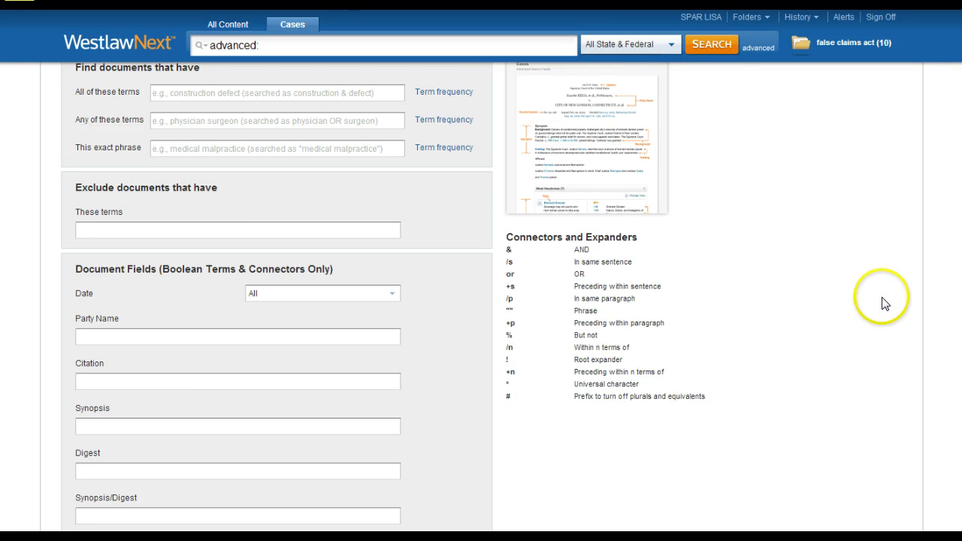
scroll(883, 304, "down", 1)
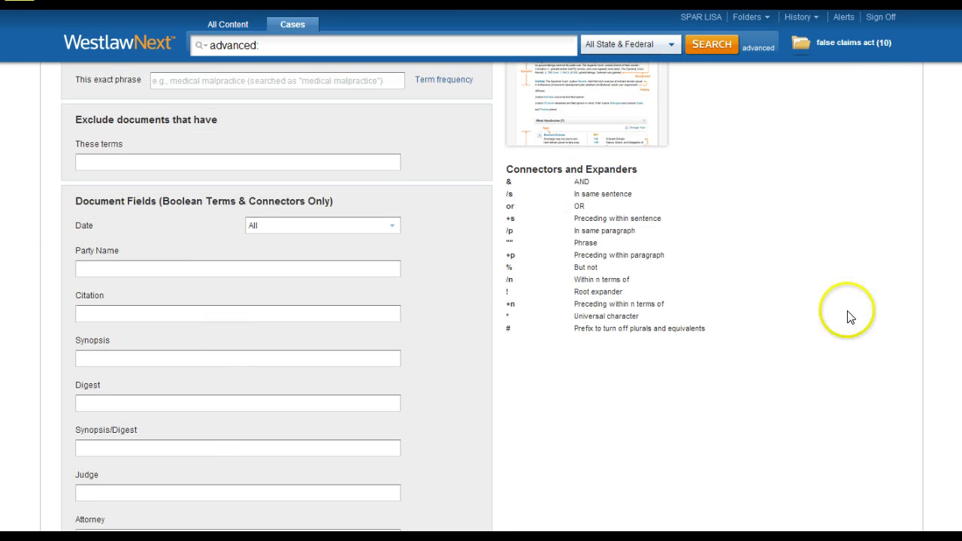
scroll(811, 301, "down", 2)
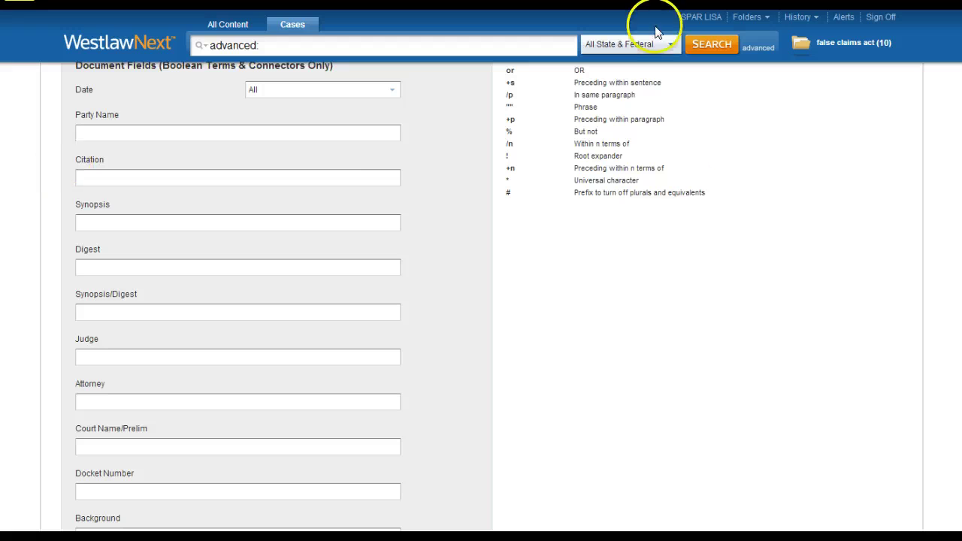
scroll(763, 402, "down", 1)
scroll(758, 401, "down", 2)
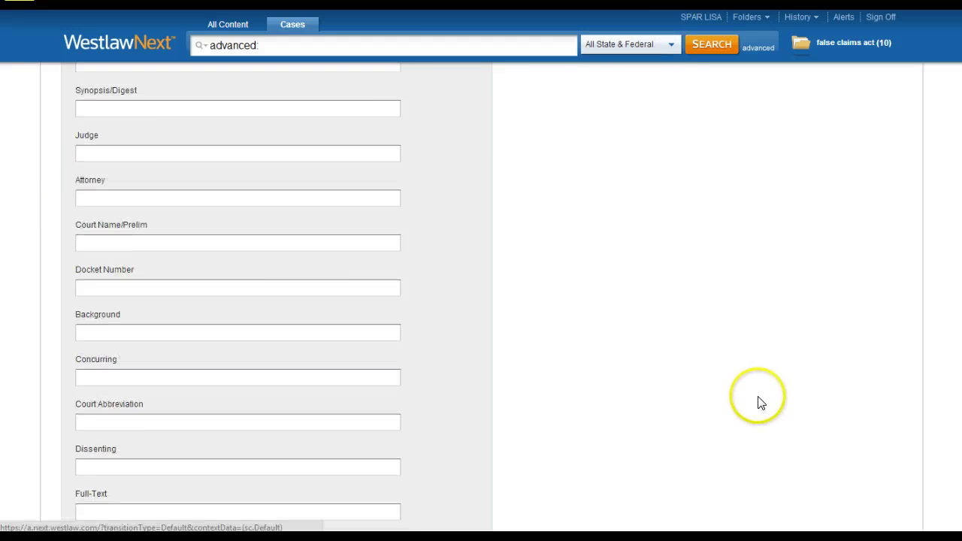
scroll(758, 421, "up", 7)
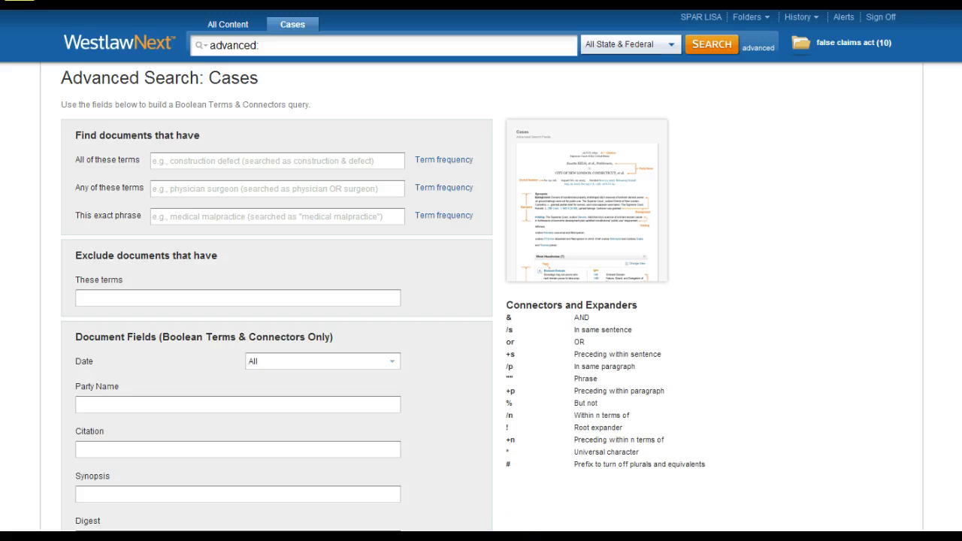
Step: Search cases for all of the terms employ! /p (facebook or "social media") /s (password or account) and look over the available filters
mouse_move(483, 536)
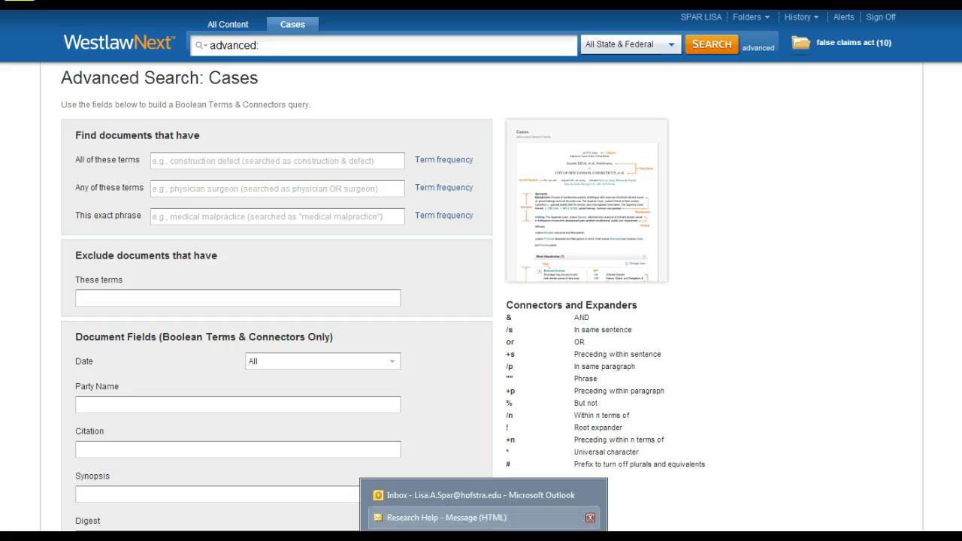
left_click(158, 160)
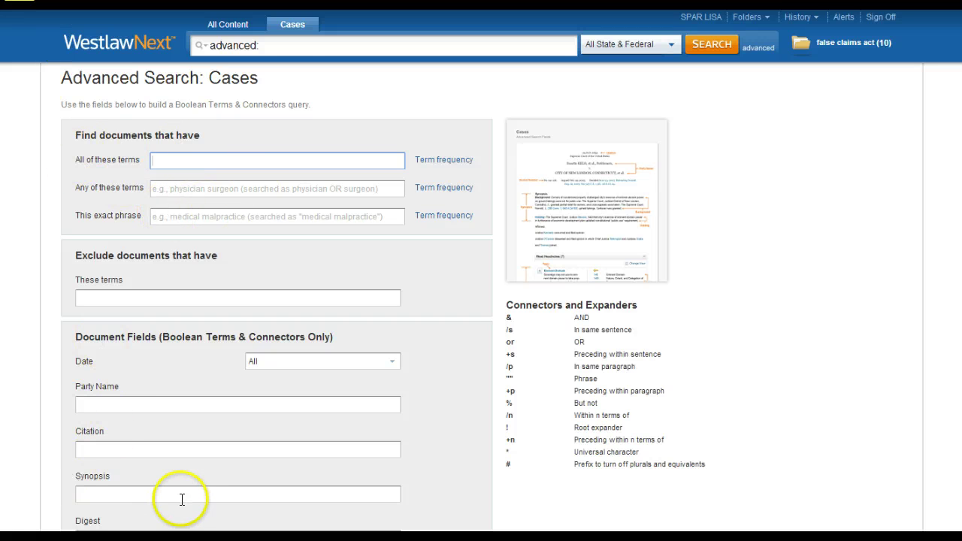
key("ctrl+v")
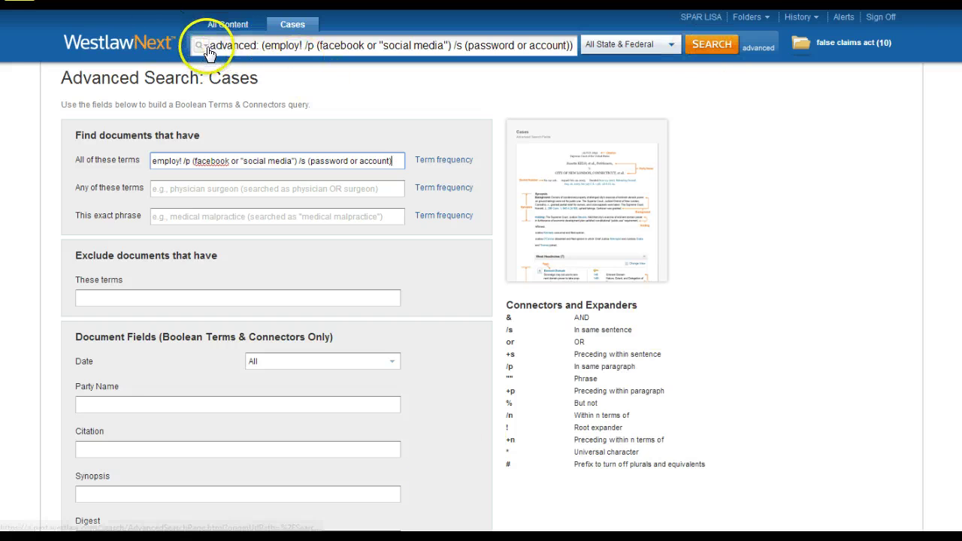
left_click(701, 47)
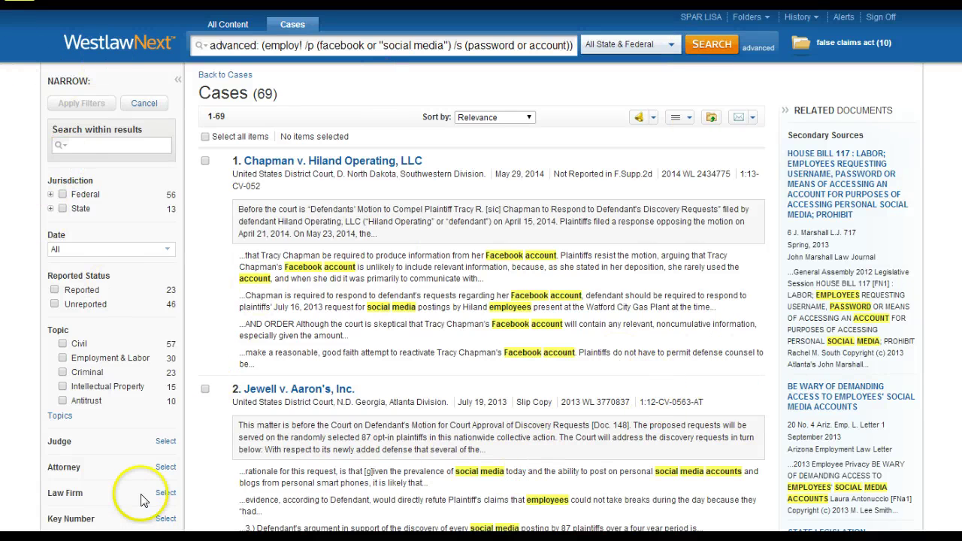
scroll(342, 402, "down", 5)
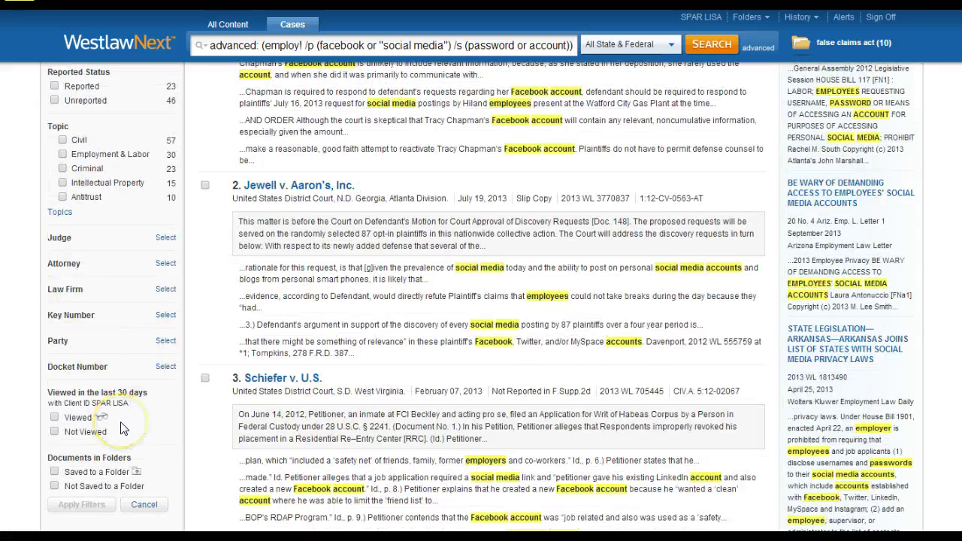
scroll(124, 428, "up", 3)
scroll(124, 428, "up", 2)
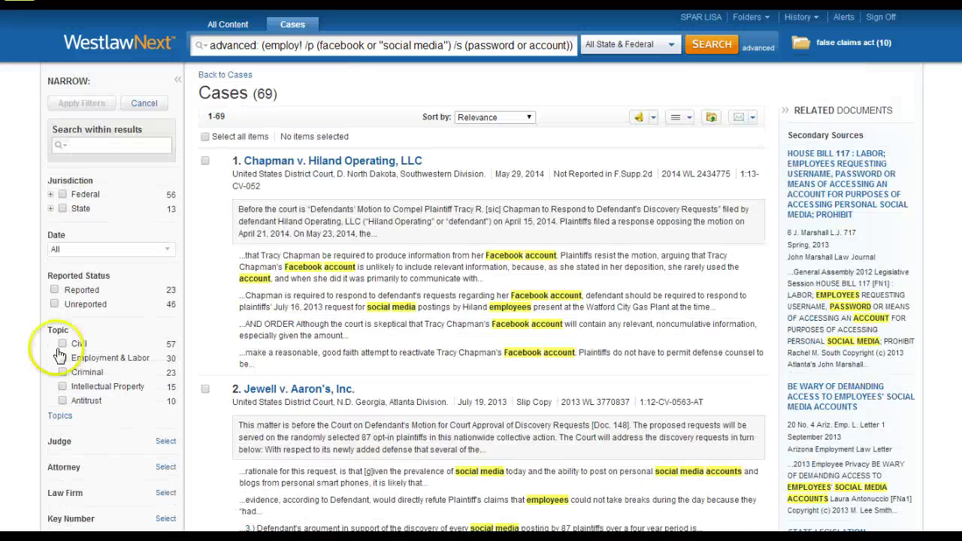